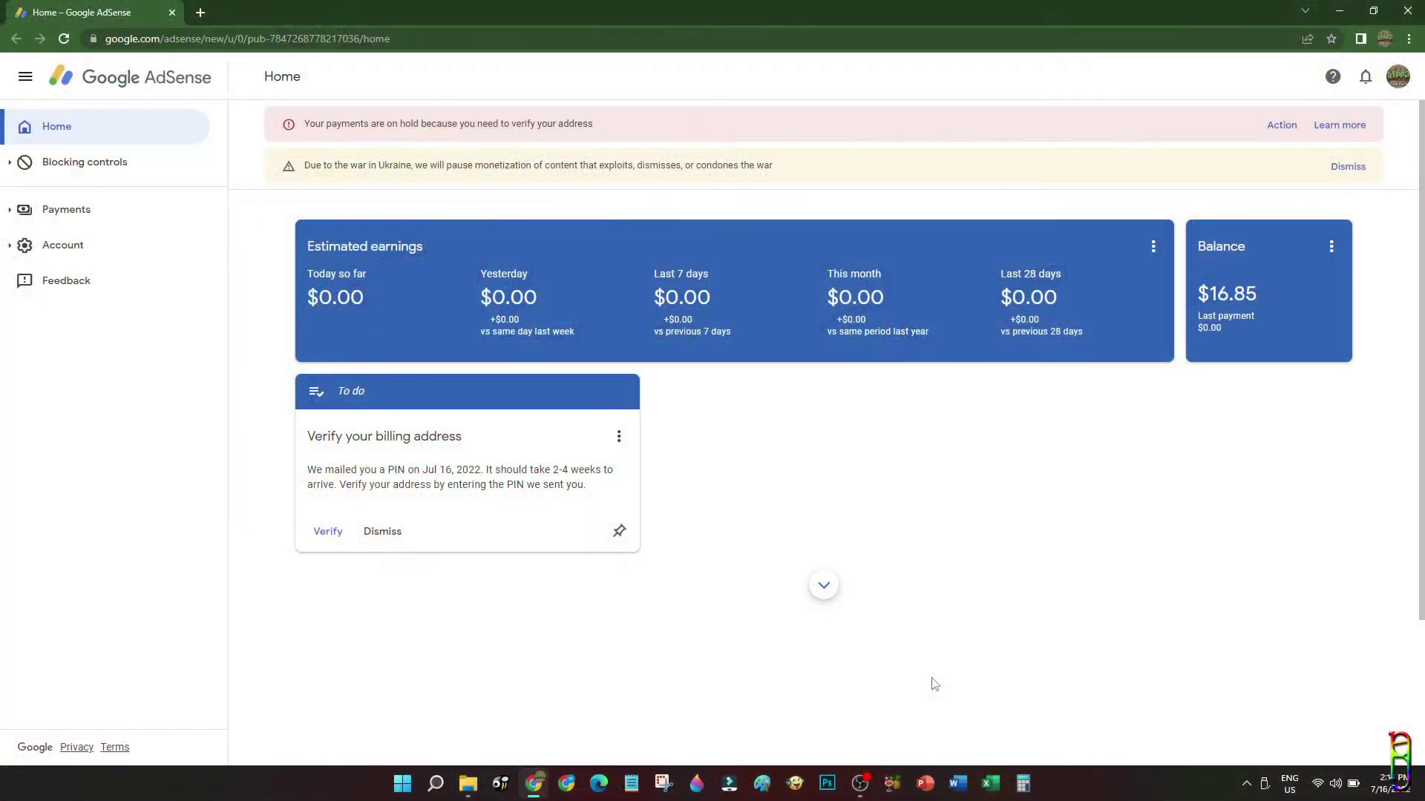
Show the AdSense Home dashboard full screen and zoom it in two steps
key("F11")
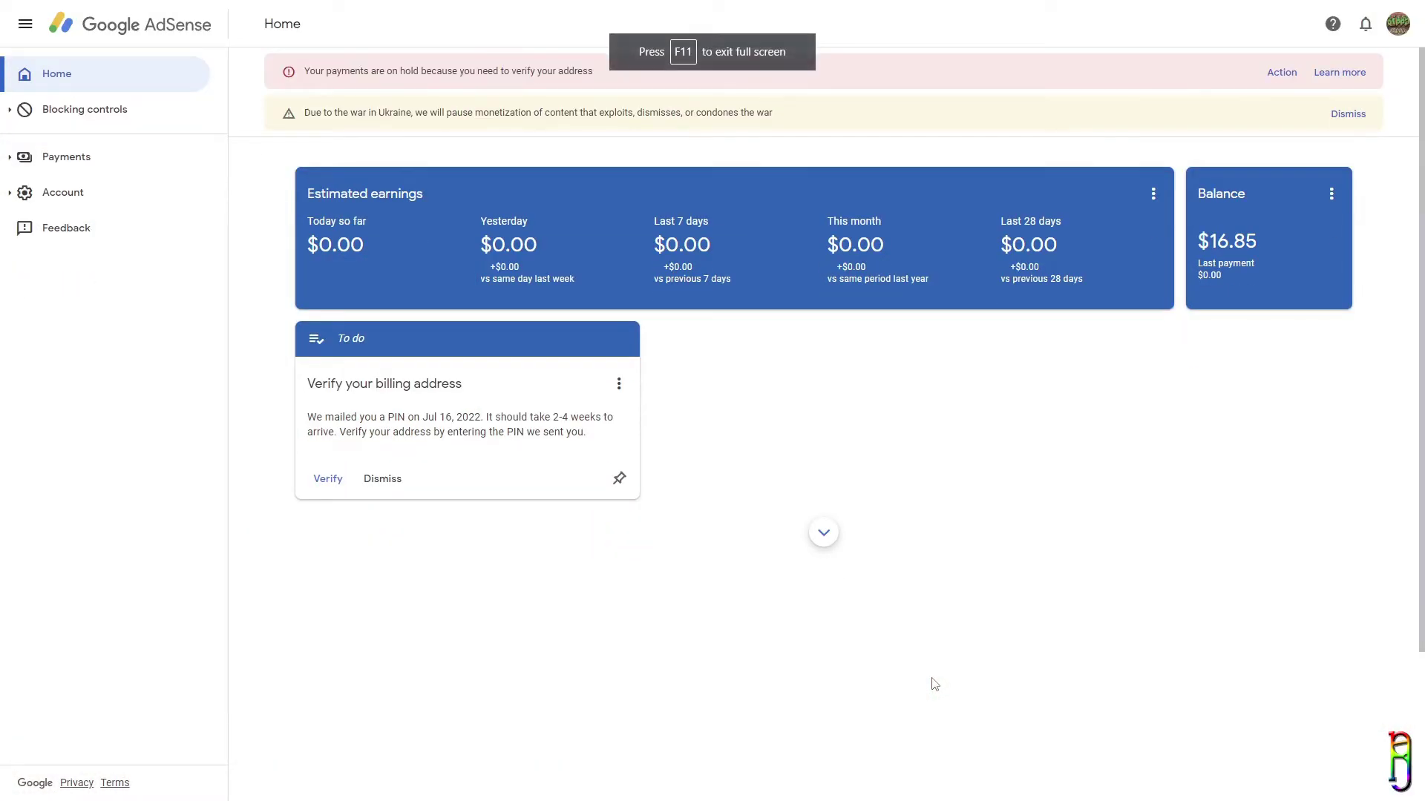
key("ctrl+plus")
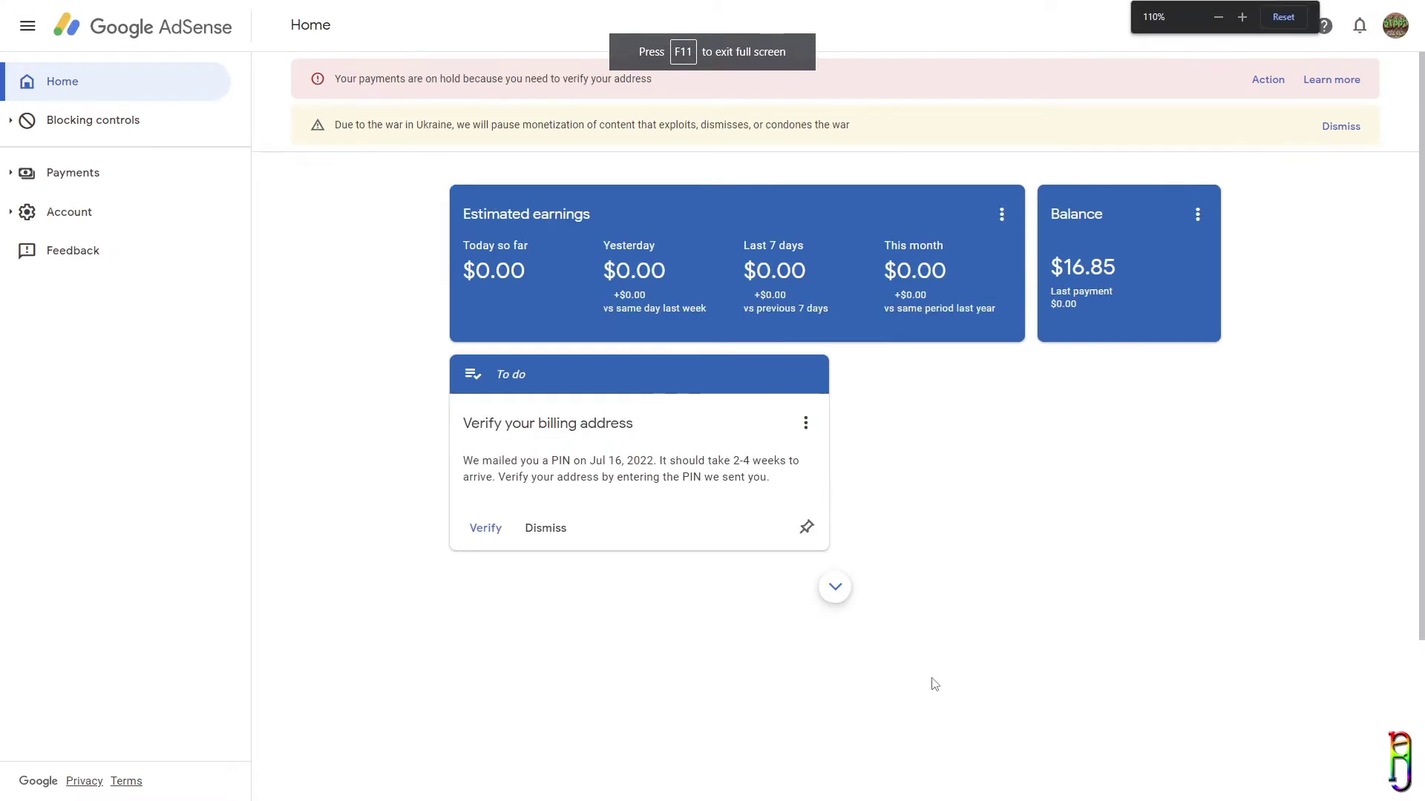
key("ctrl+plus")
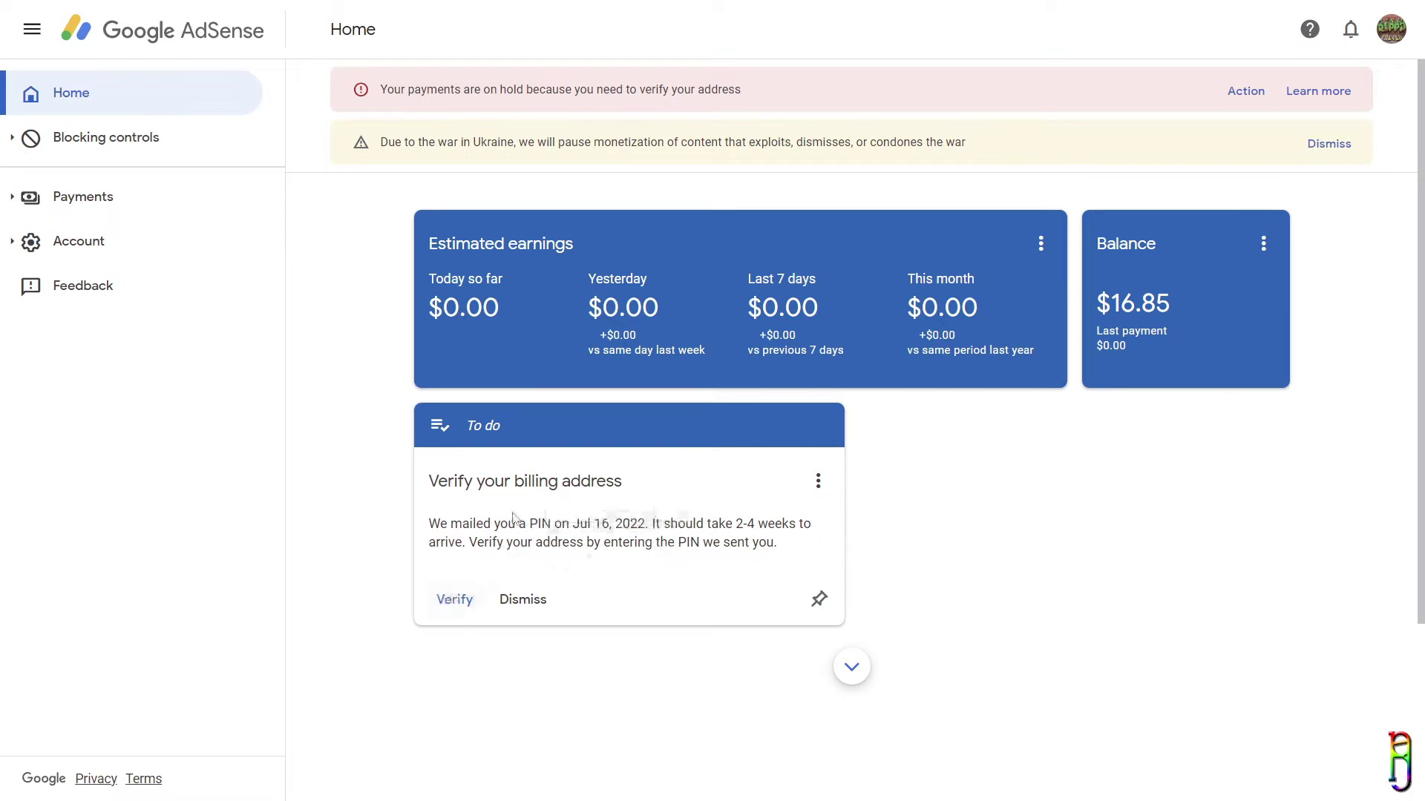
Visit Payments > Verification check, then return to Home zoomed to 125%
left_click(127, 199)
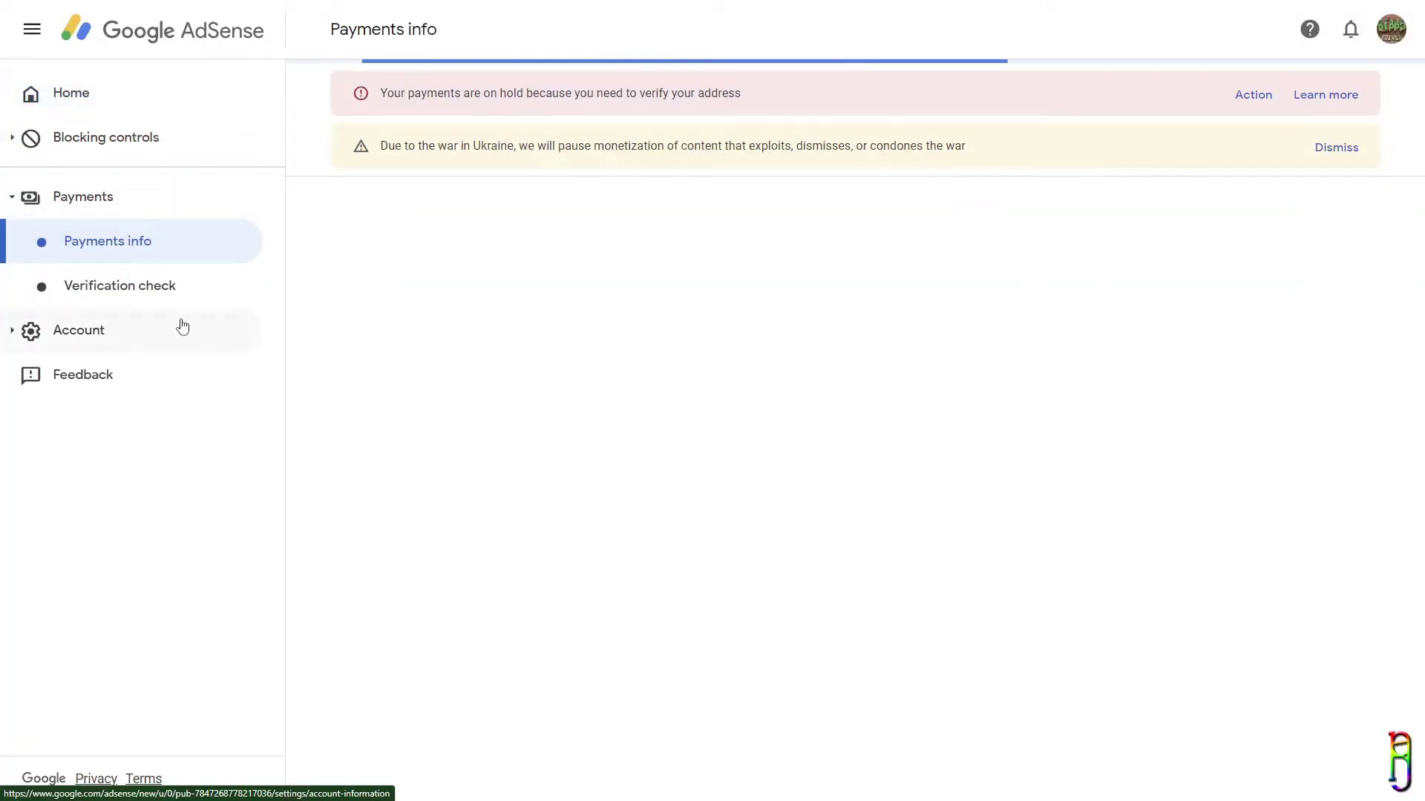
left_click(74, 286)
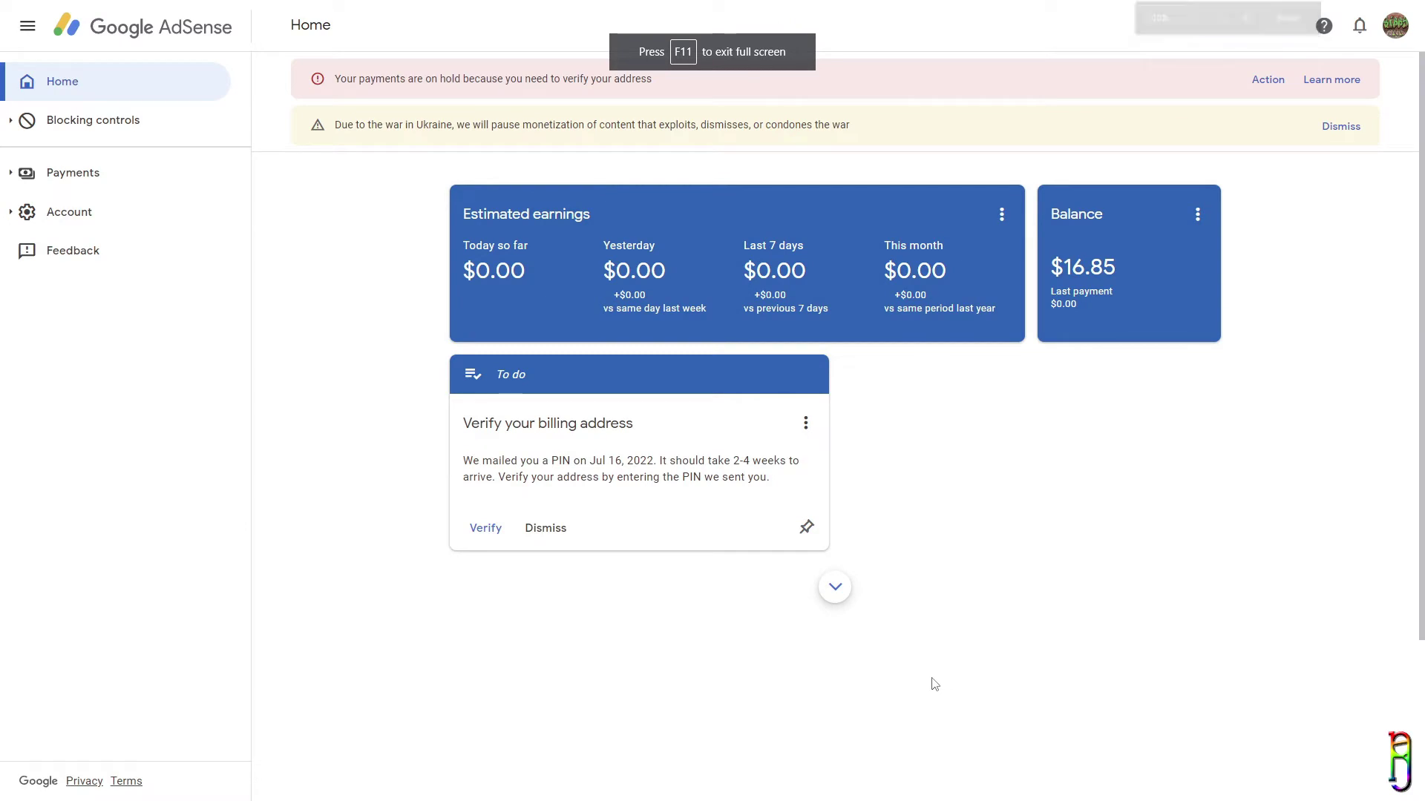
key("ctrl+plus")
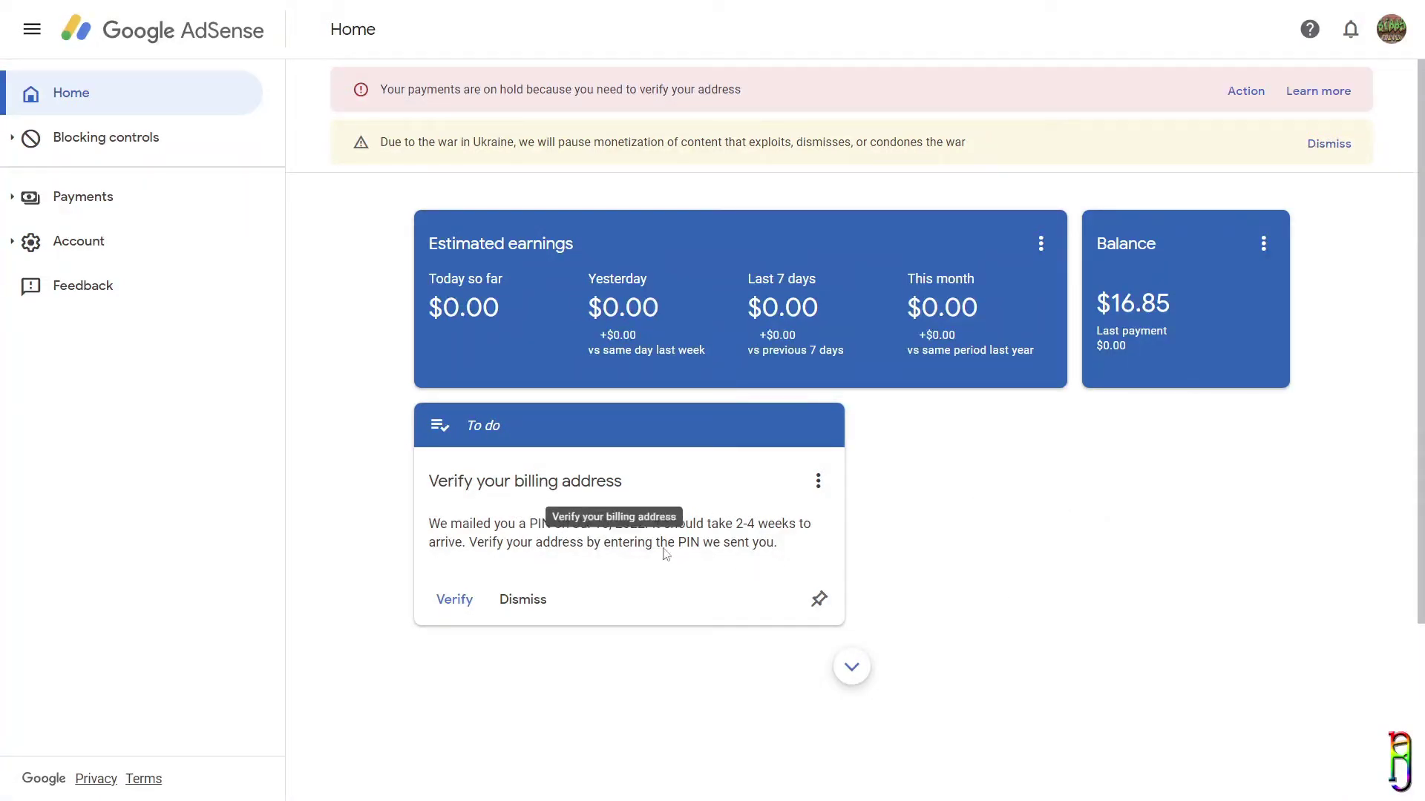
Open Payments > Verification check and read the PIN's sent date and 2-3 week delivery estimate
left_click(128, 199)
left_click(119, 301)
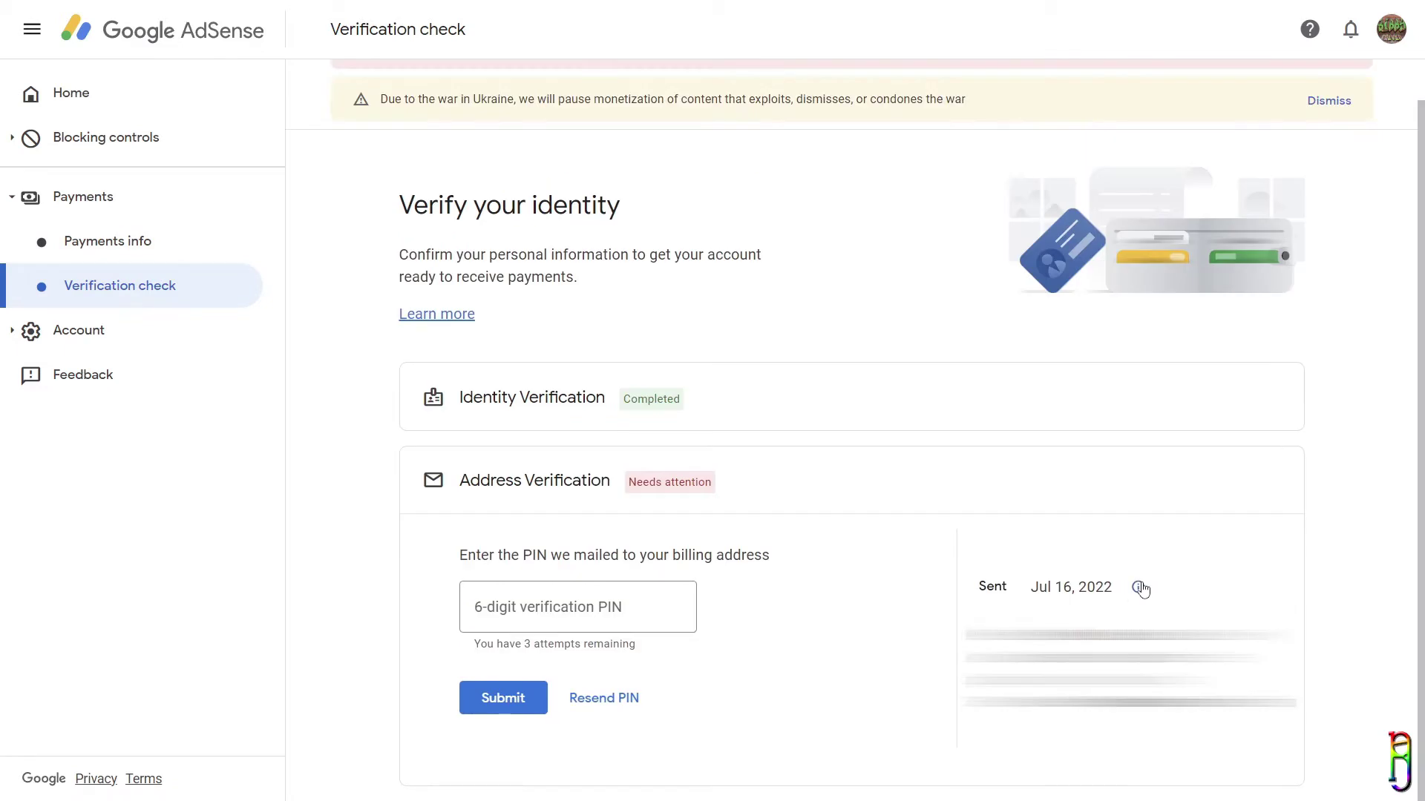
mouse_move(1141, 588)
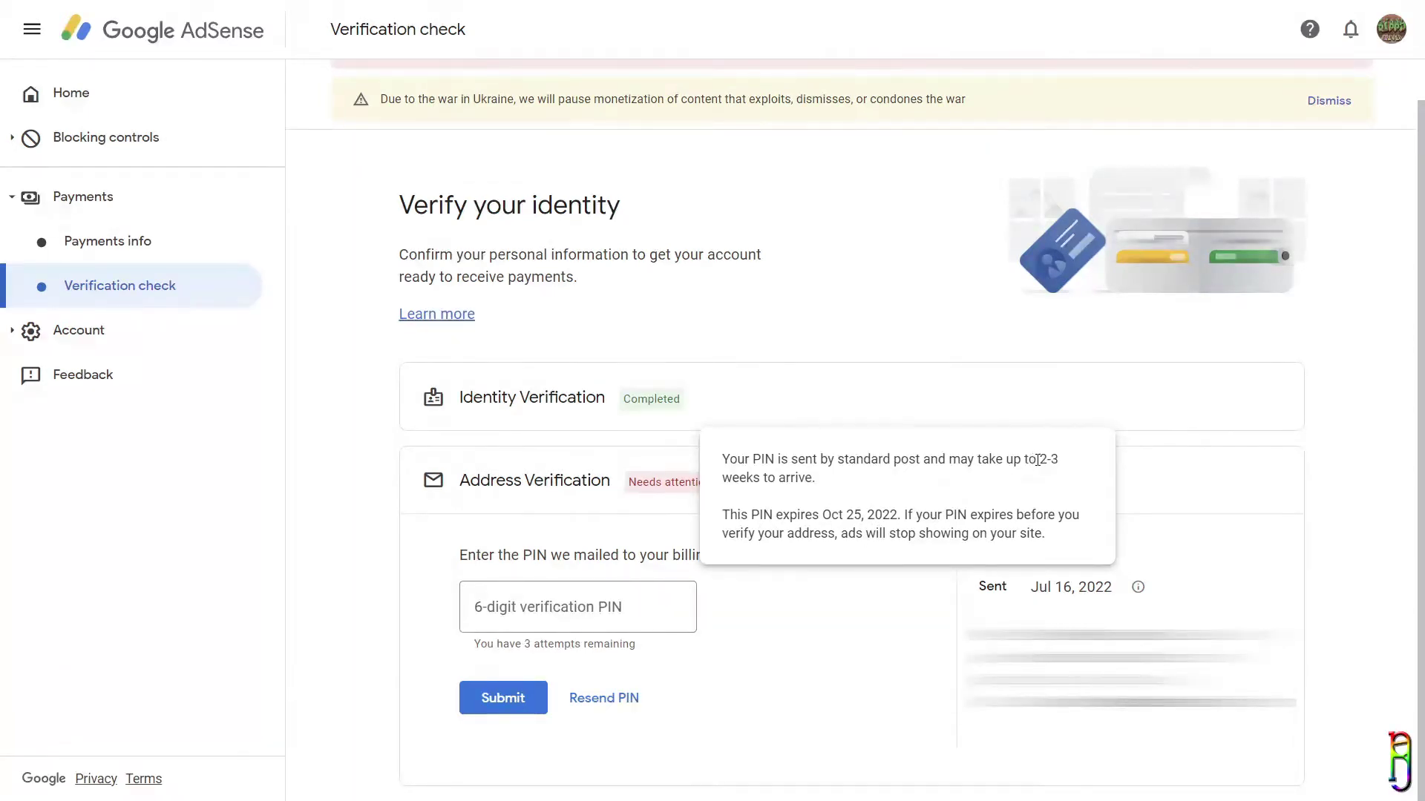
left_click_drag(1077, 463, 877, 478)
left_click_drag(750, 496, 758, 483)
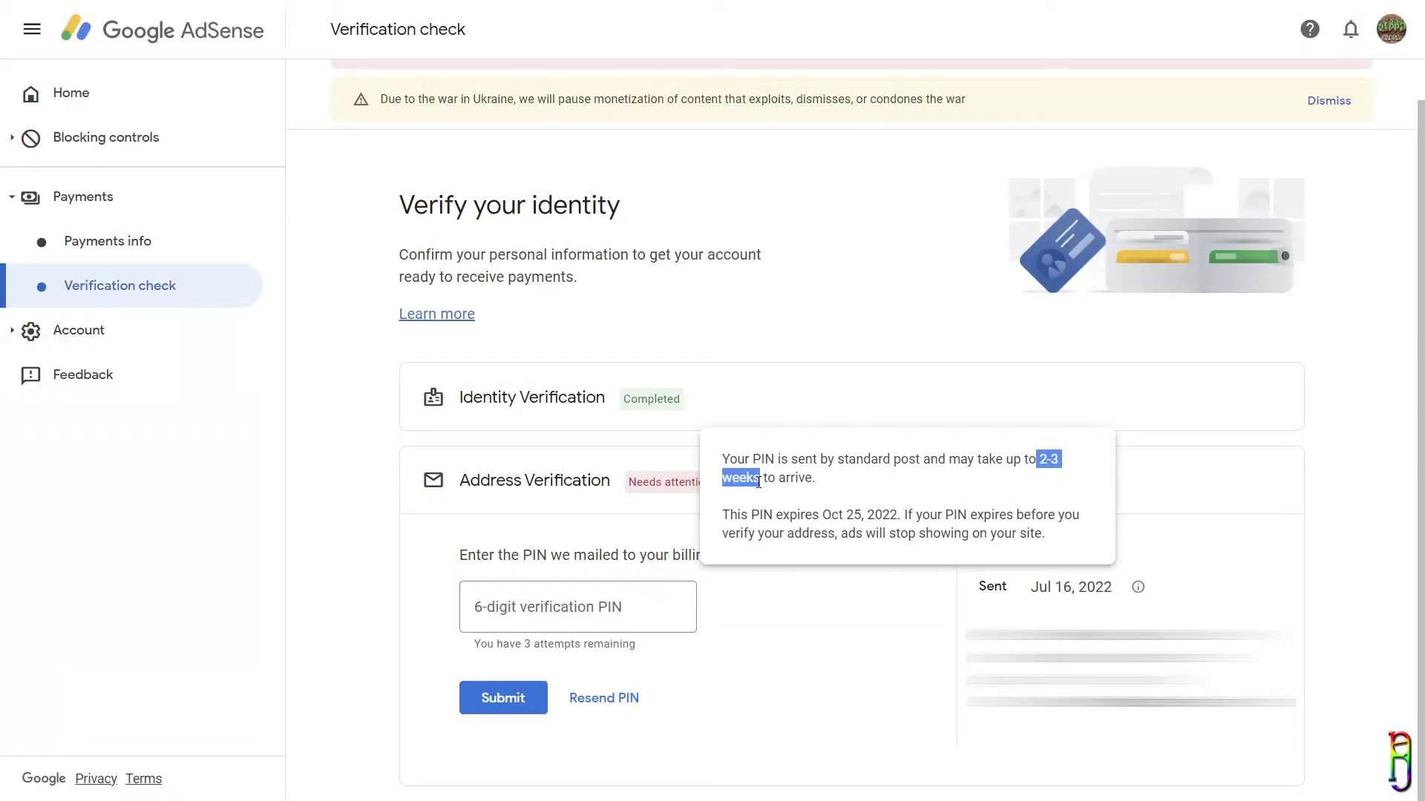
left_click(788, 527)
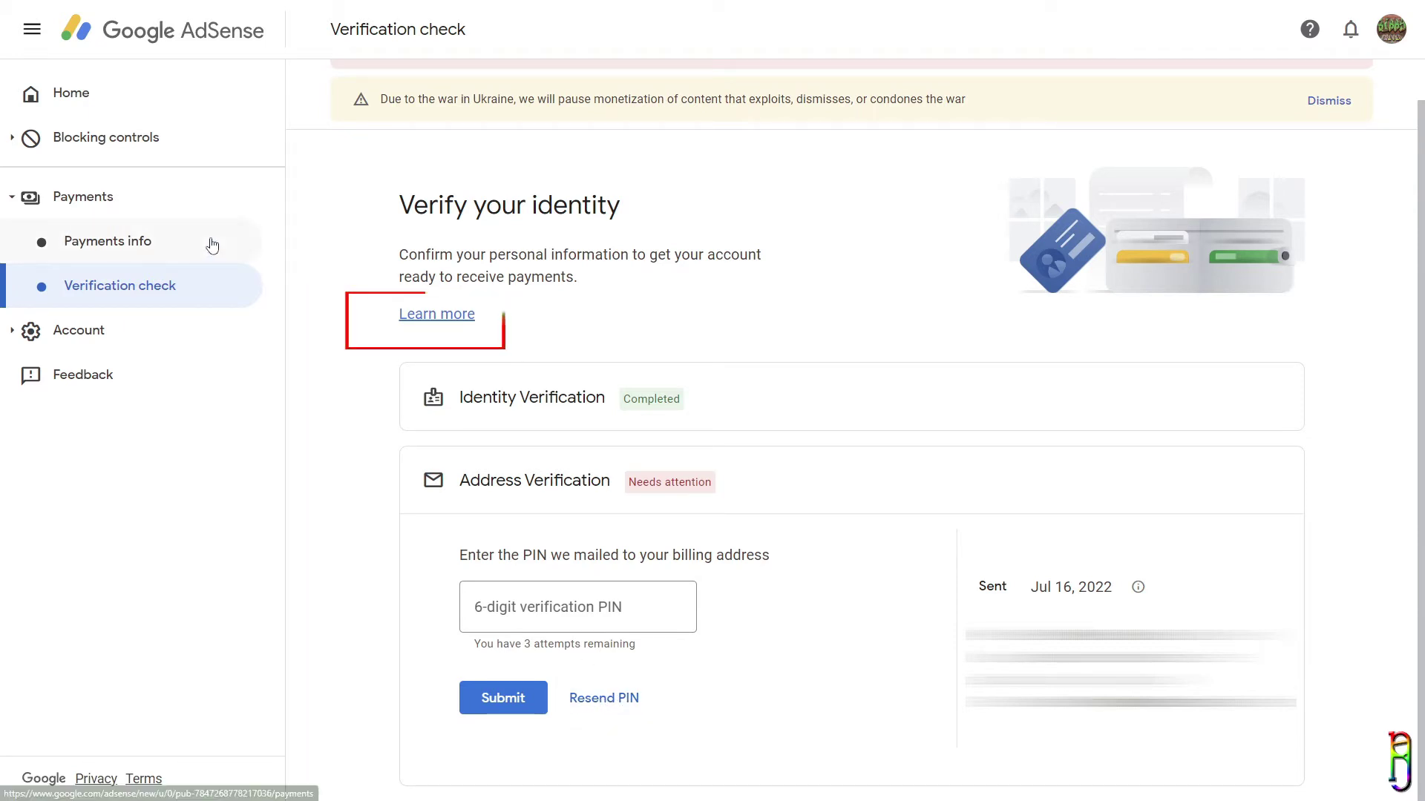
From Home, open the options menu of the billing-address verification to-do
left_click(72, 94)
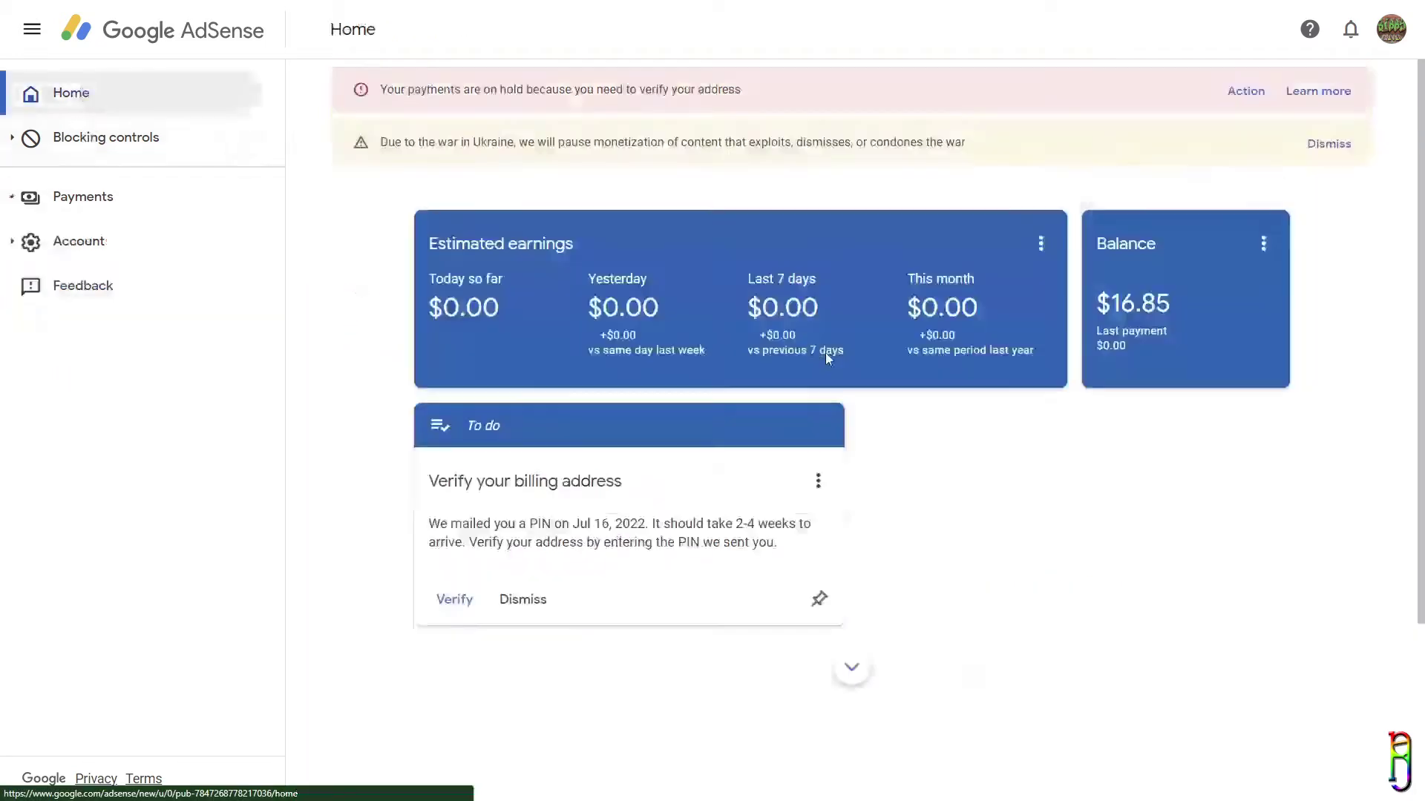
left_click(818, 481)
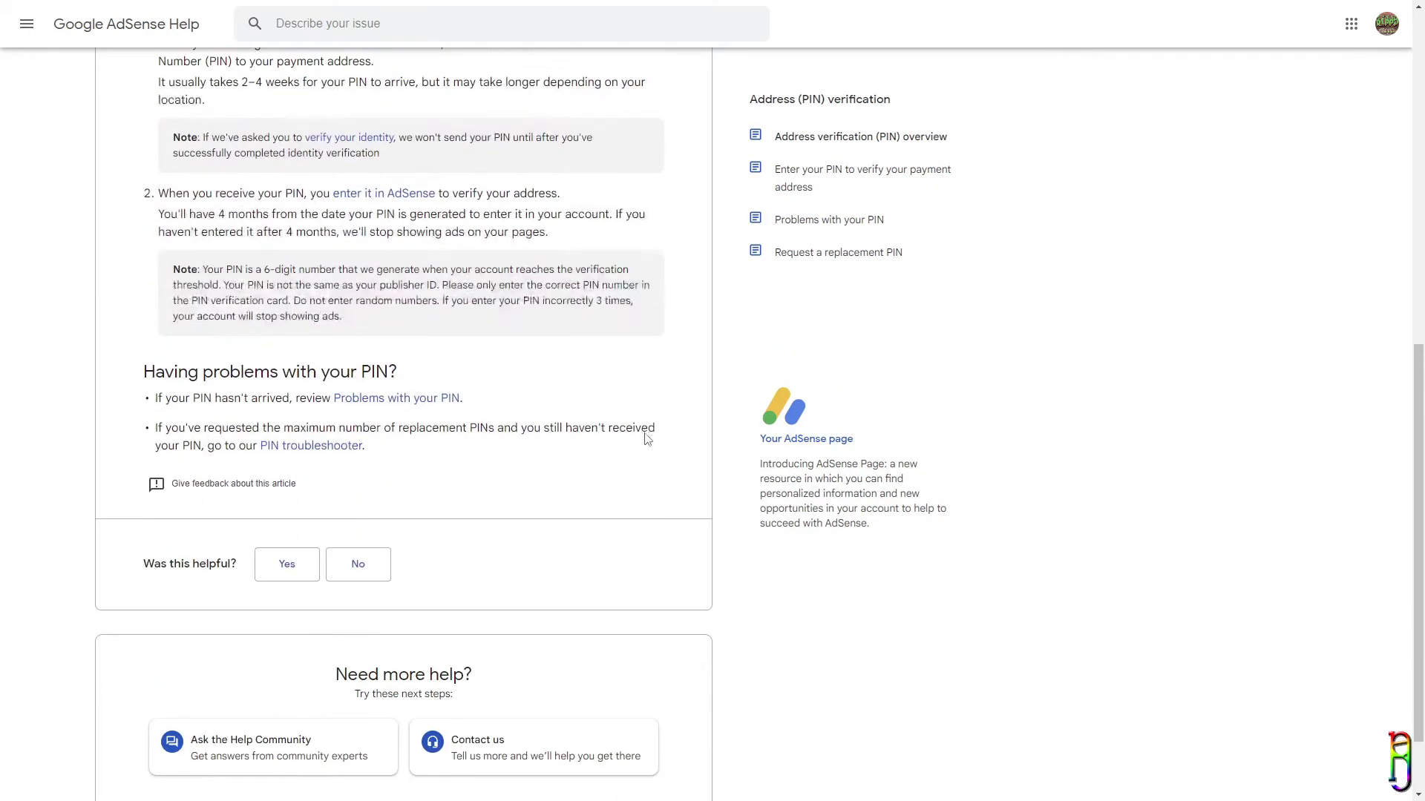
Run the PIN troubleshooter, answering that the PIN has not been received
left_click(319, 448)
left_click(208, 423)
left_click(620, 540)
left_click(232, 461)
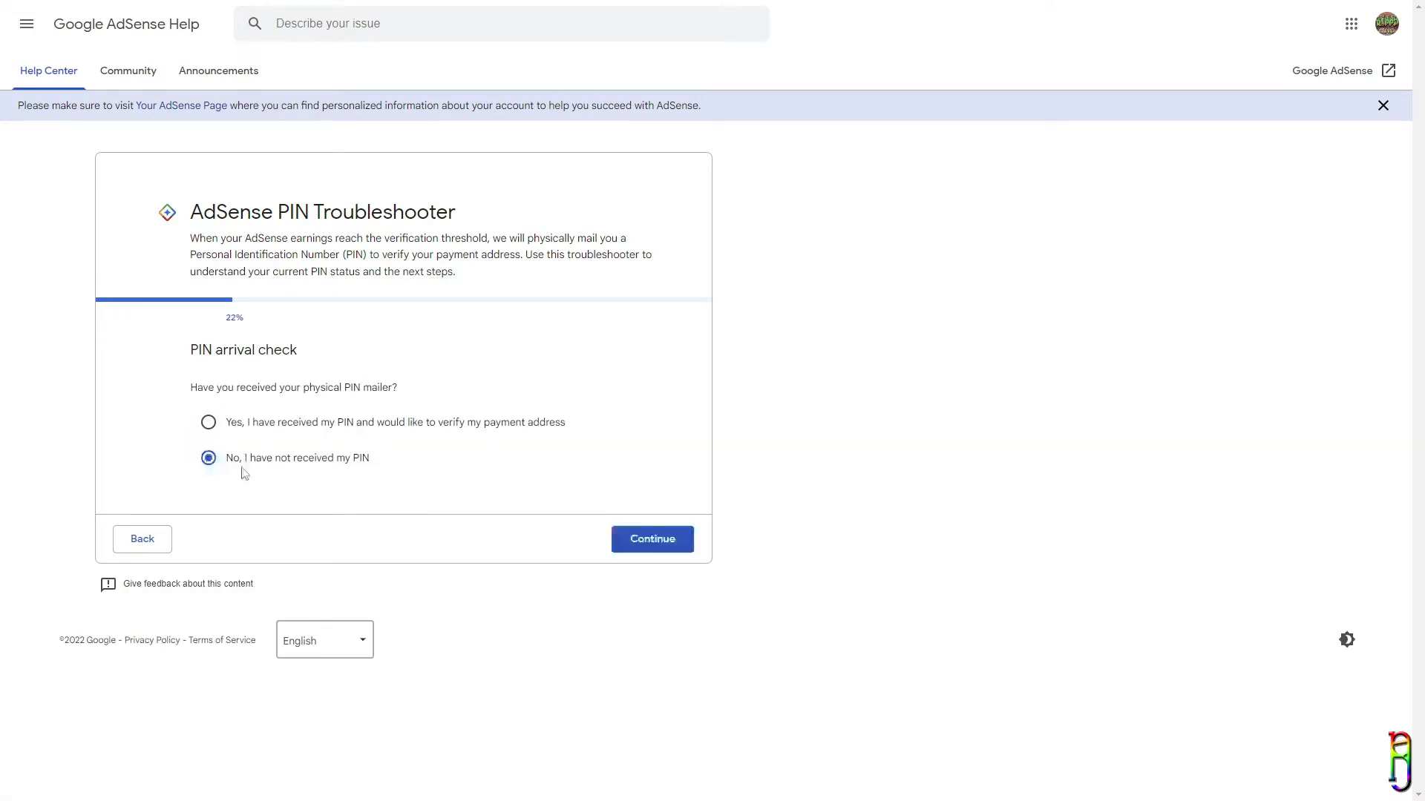
left_click(619, 540)
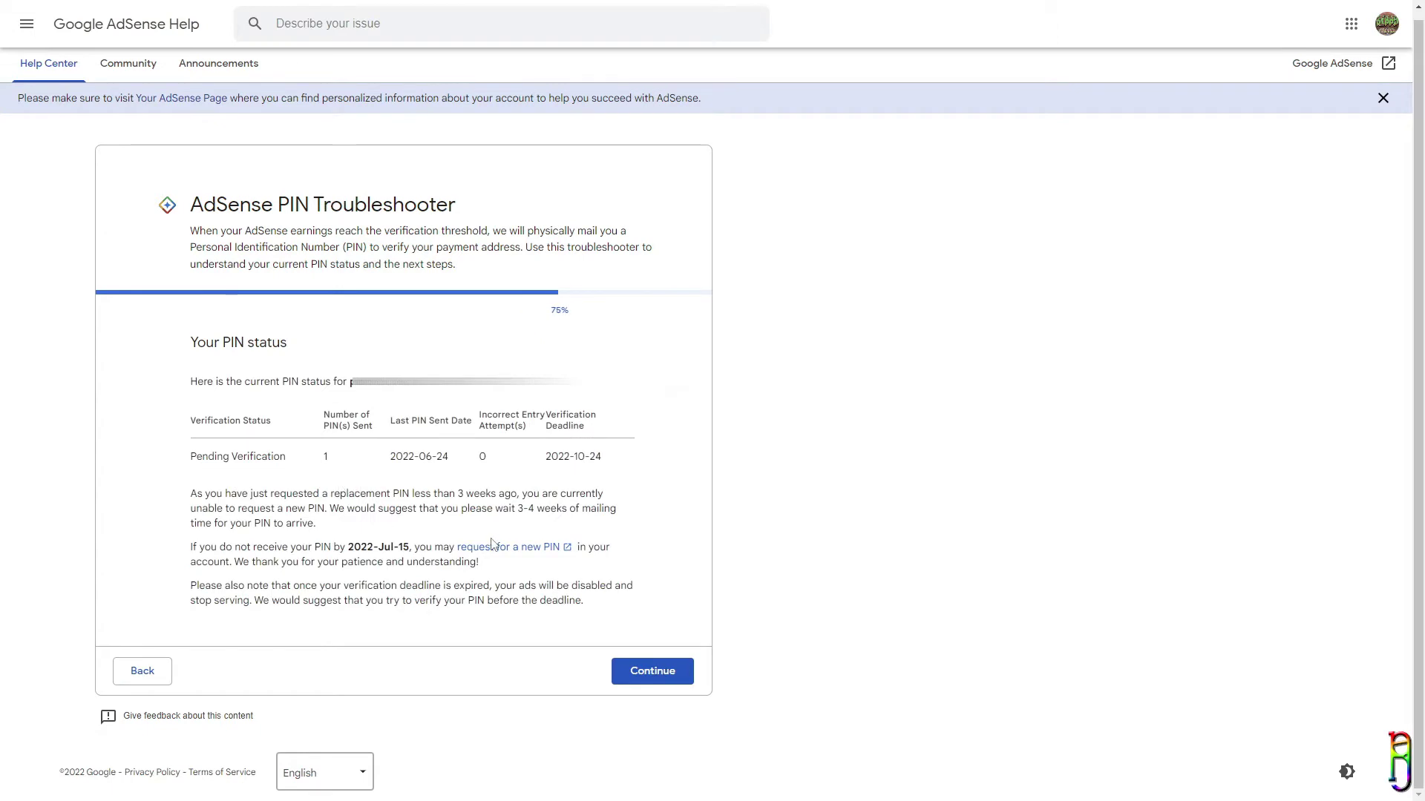
Review the PIN status, including receive-by date 2022-Jul-15 and new-PIN advice, then continue
left_click(607, 471)
left_click_drag(313, 547, 411, 547)
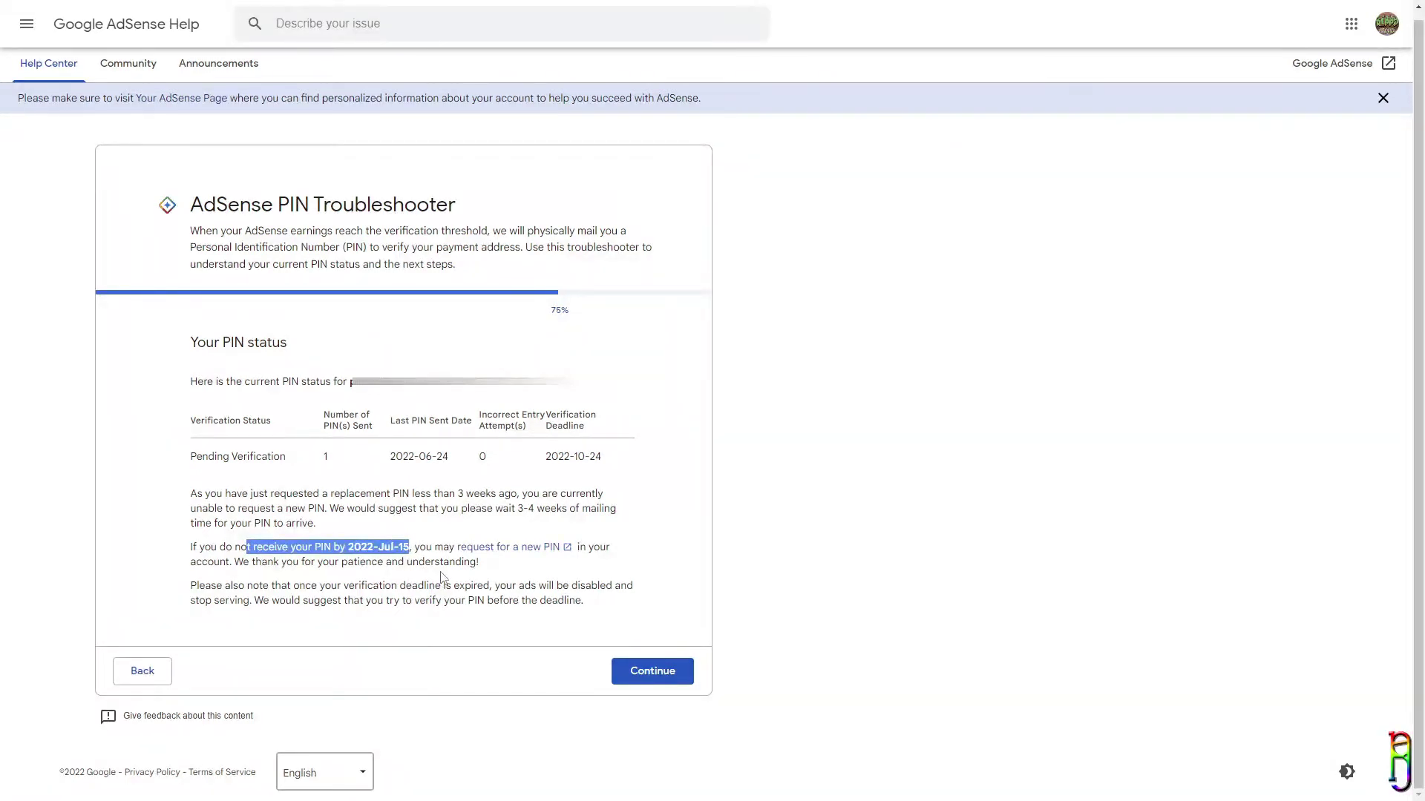
left_click_drag(414, 547, 619, 553)
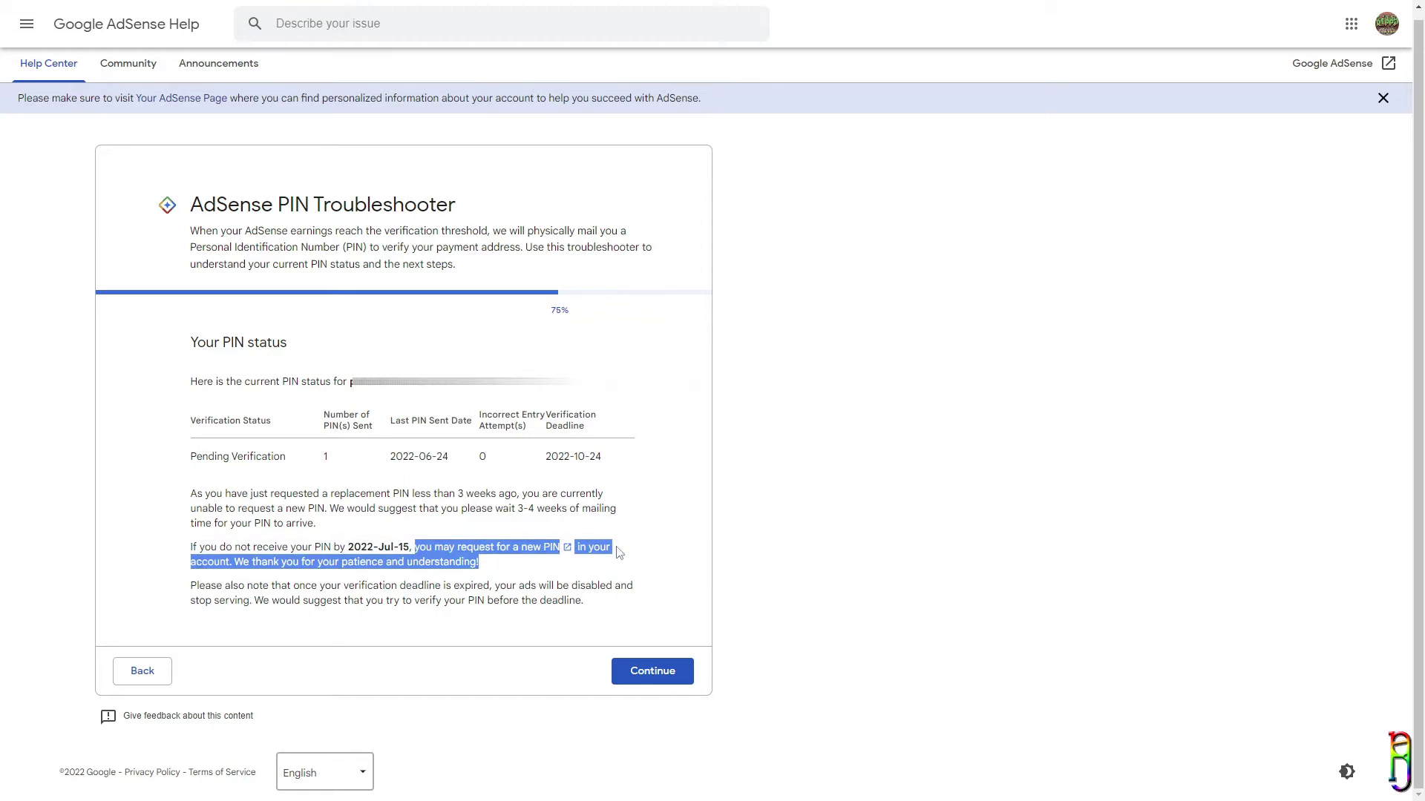
left_click(652, 510)
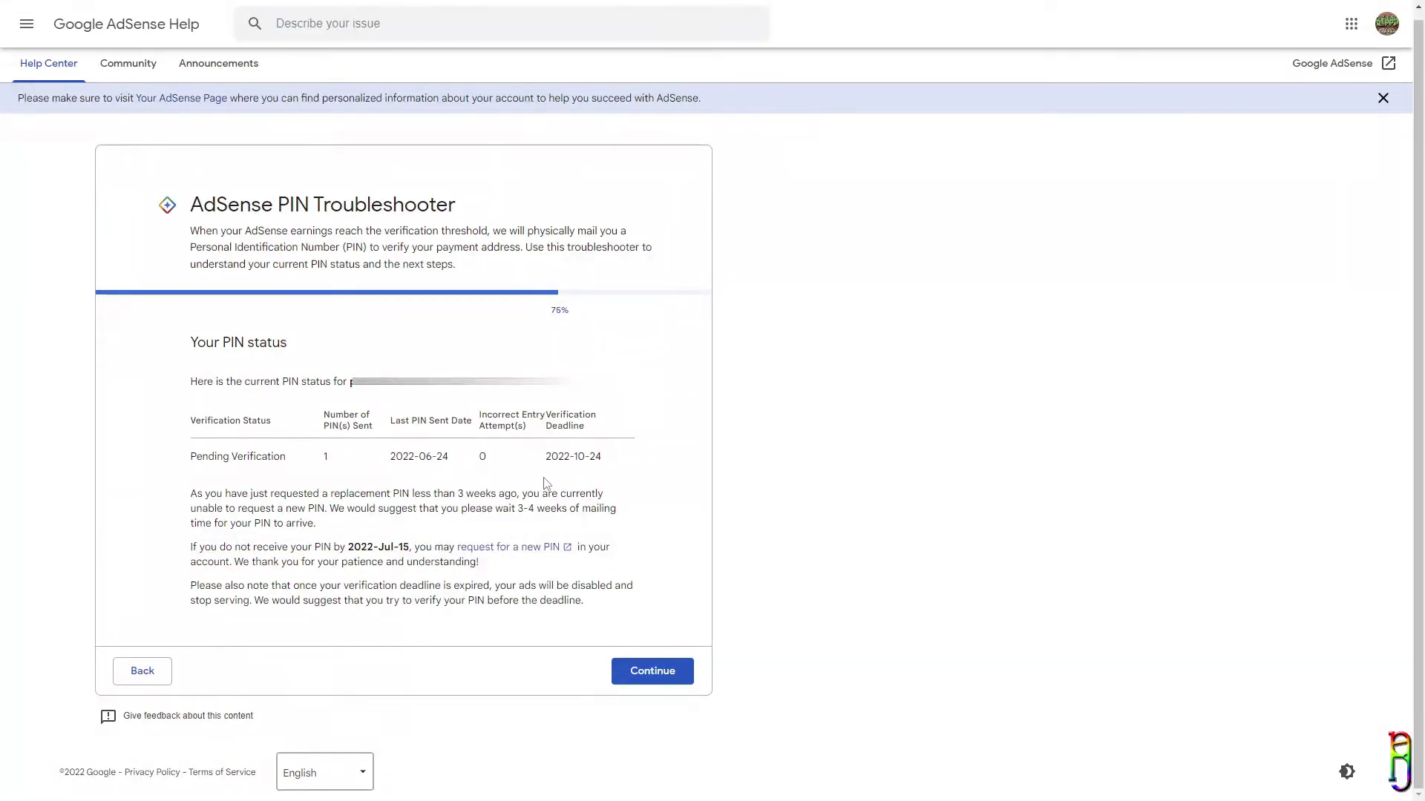
left_click(624, 683)
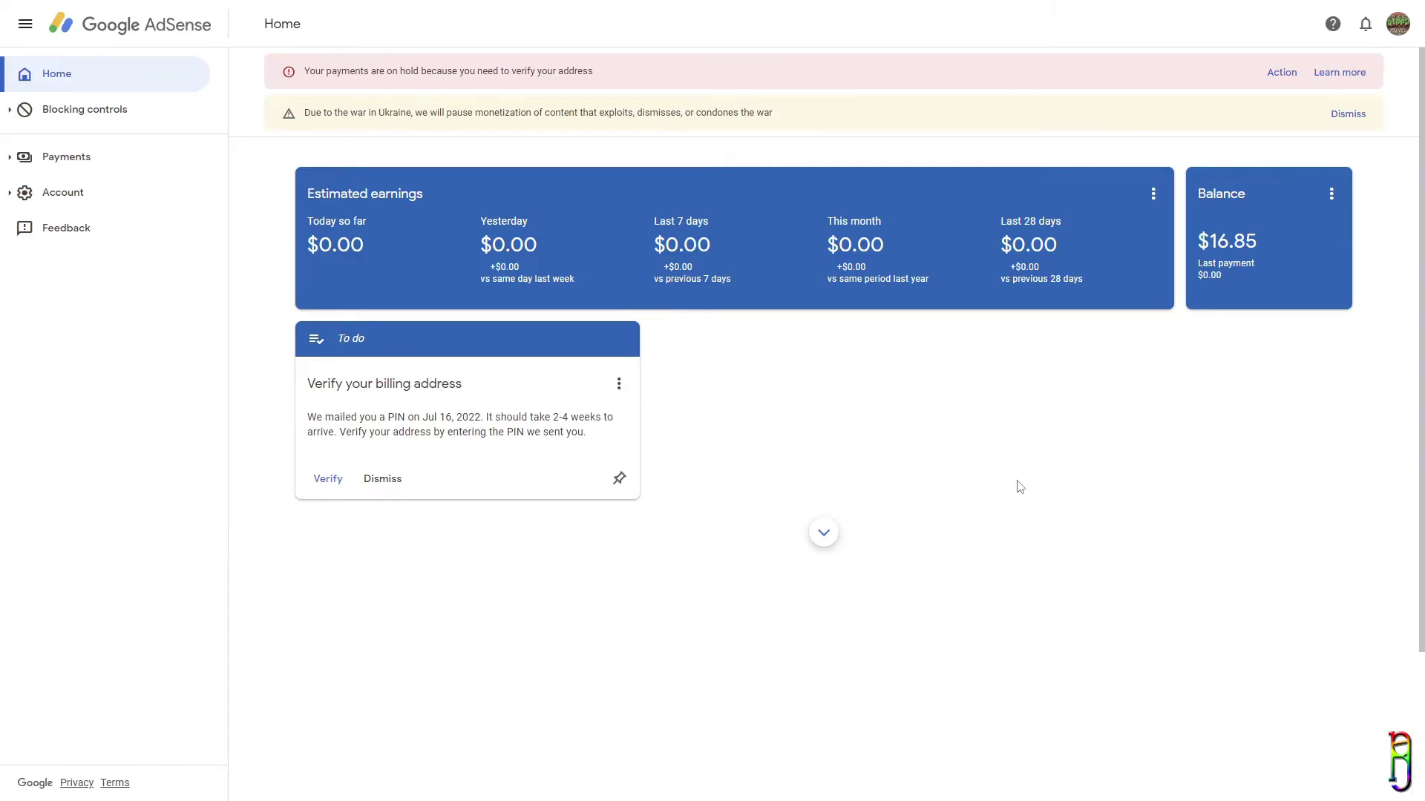
Zoom to 125%, open Payments info and start adding a payment method
key("ctrl+plus")
key("ctrl+plus")
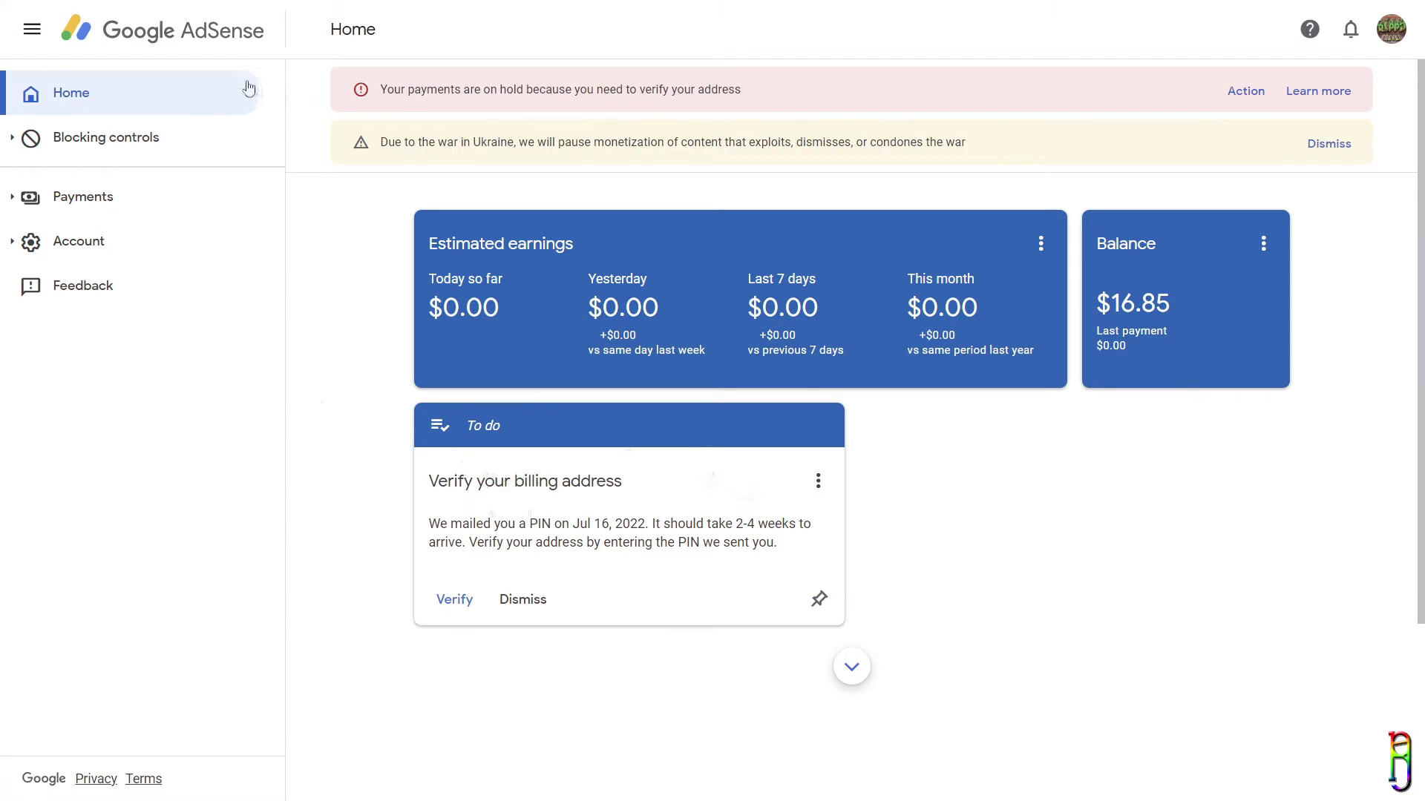
left_click(95, 200)
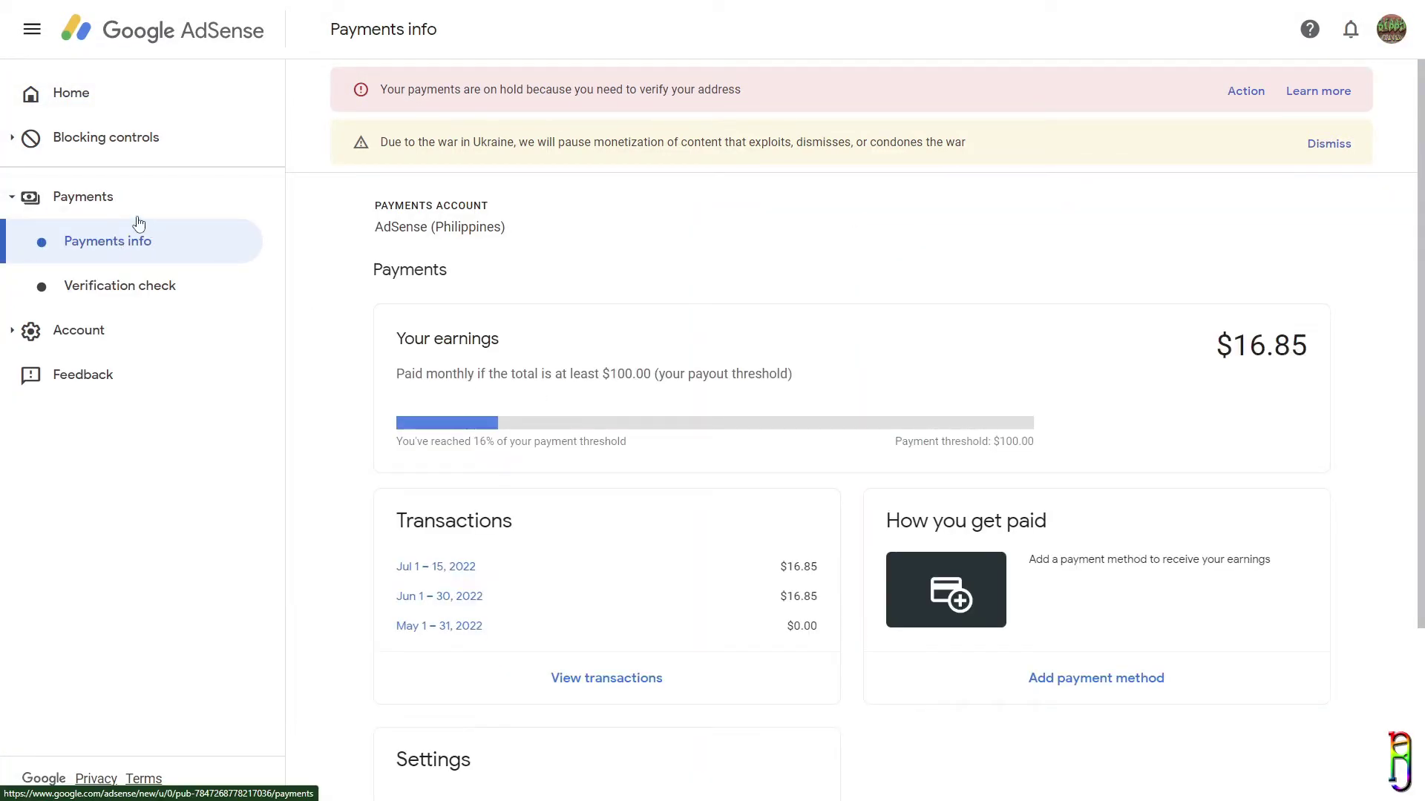
left_click_drag(1054, 523, 869, 534)
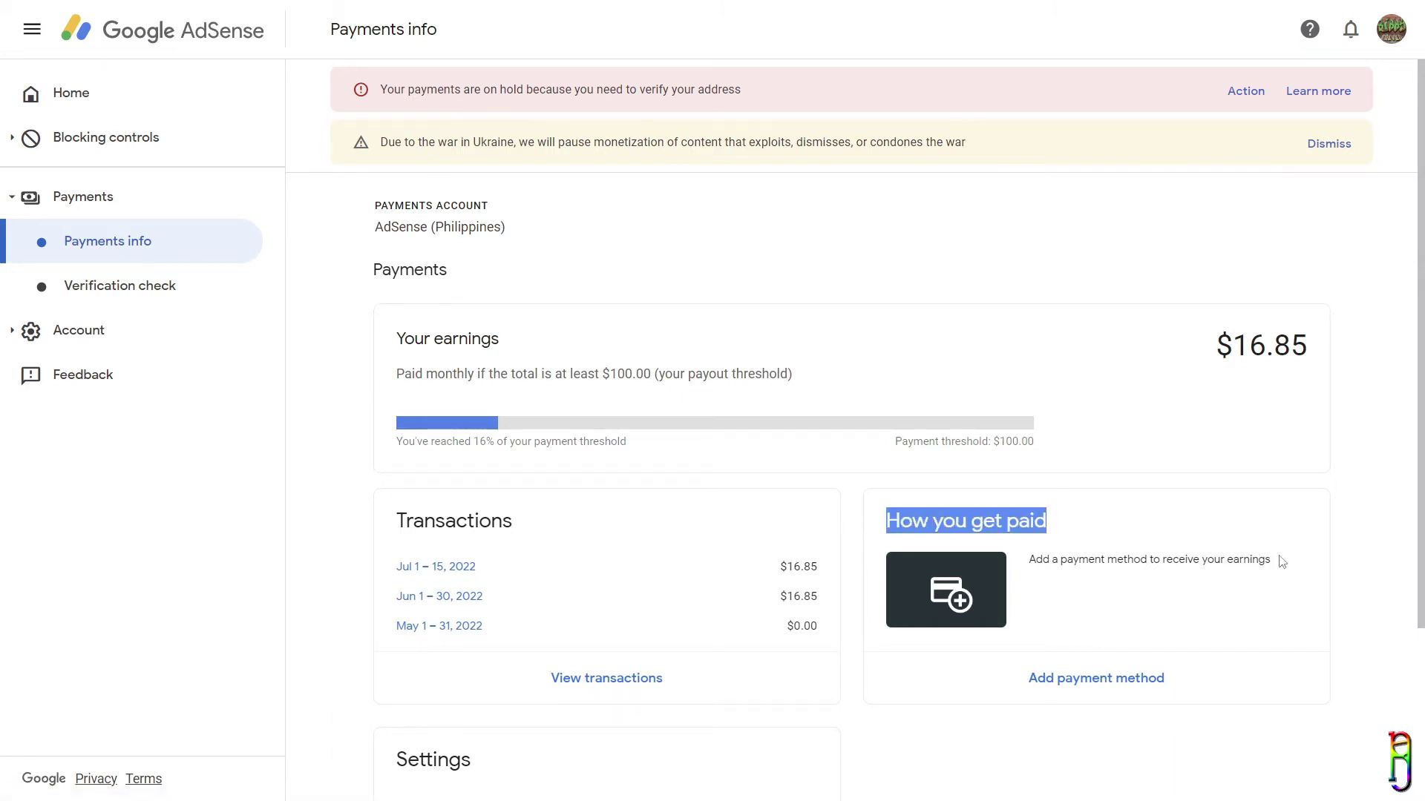
left_click(1177, 687)
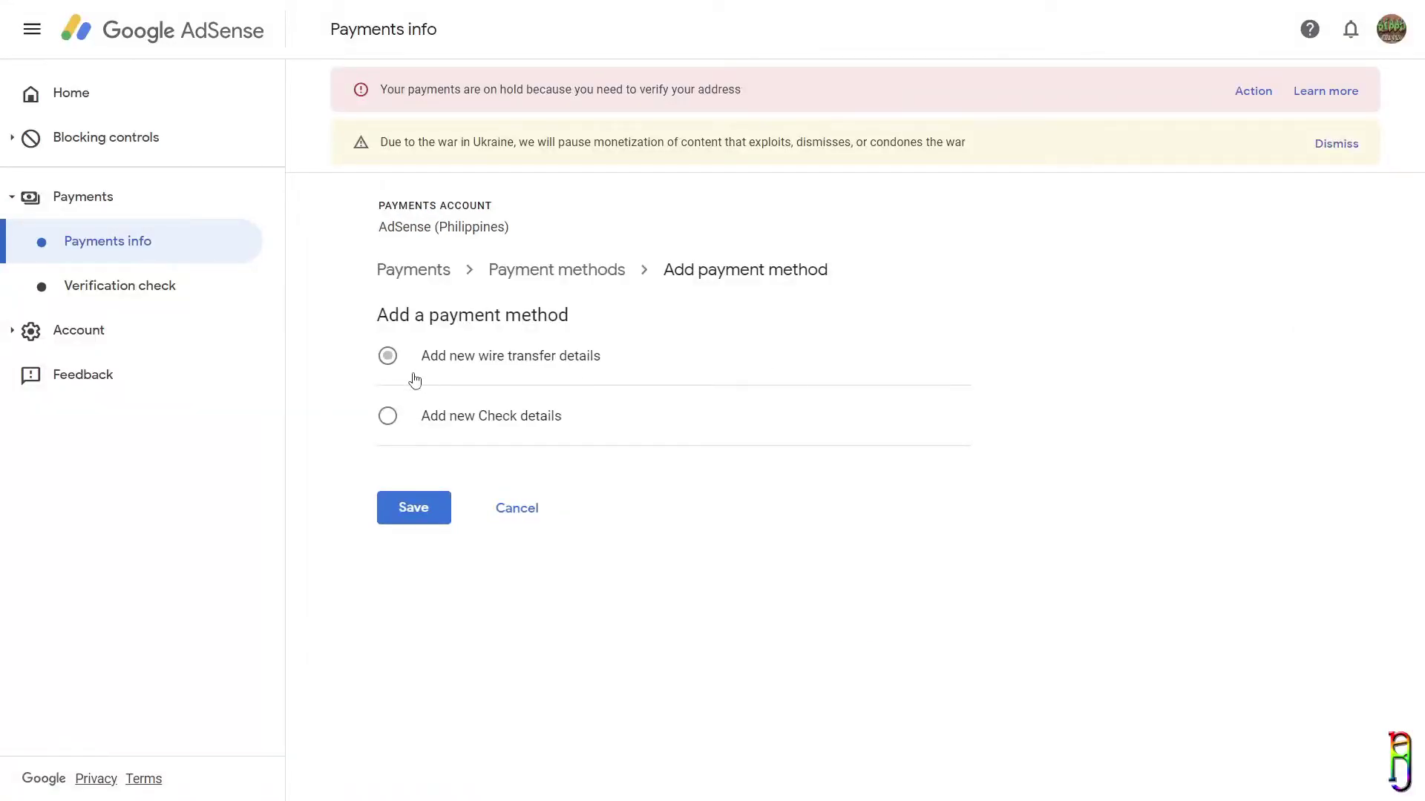
Choose wire transfer and enter the account holder's name on the bank details form
left_click(387, 358)
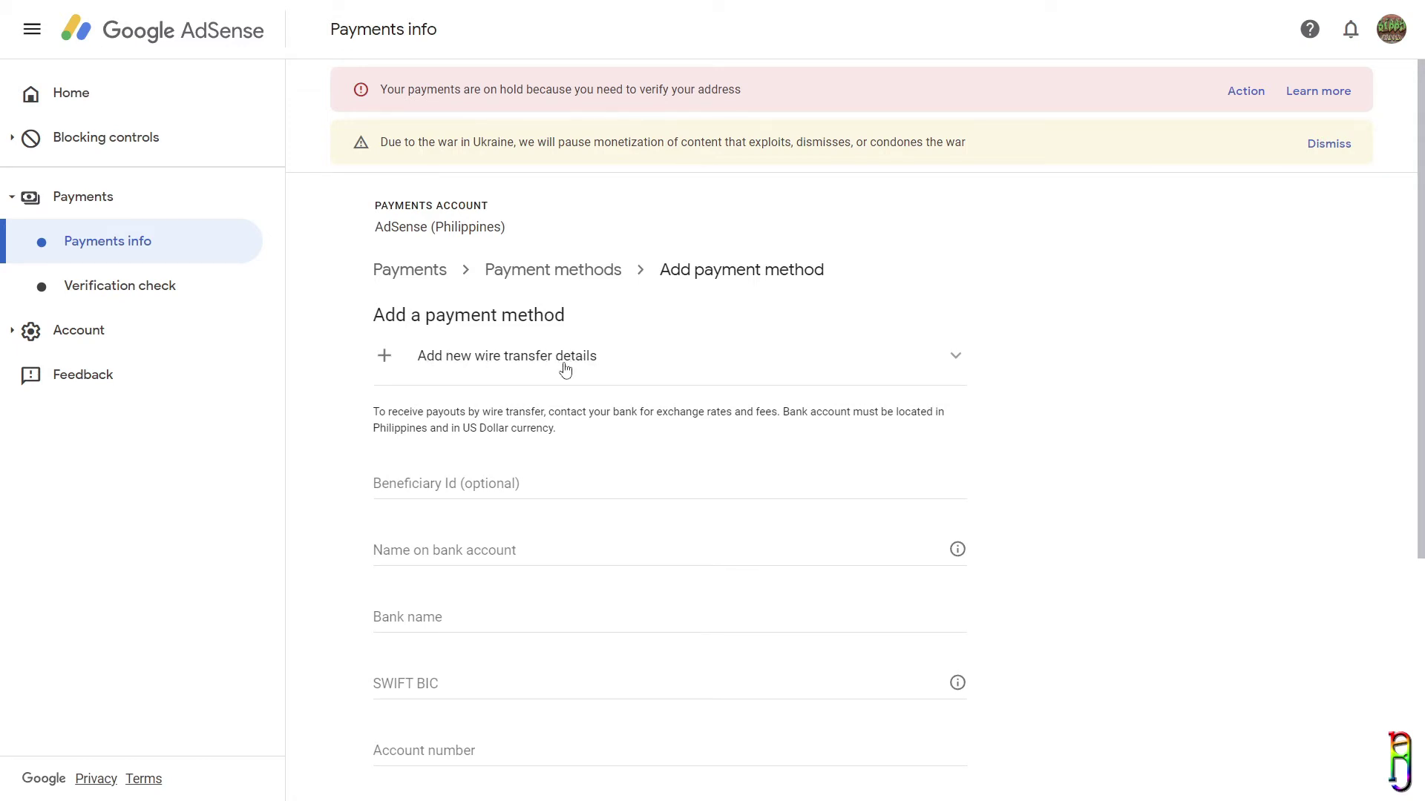
scroll(853, 387, "down", 1)
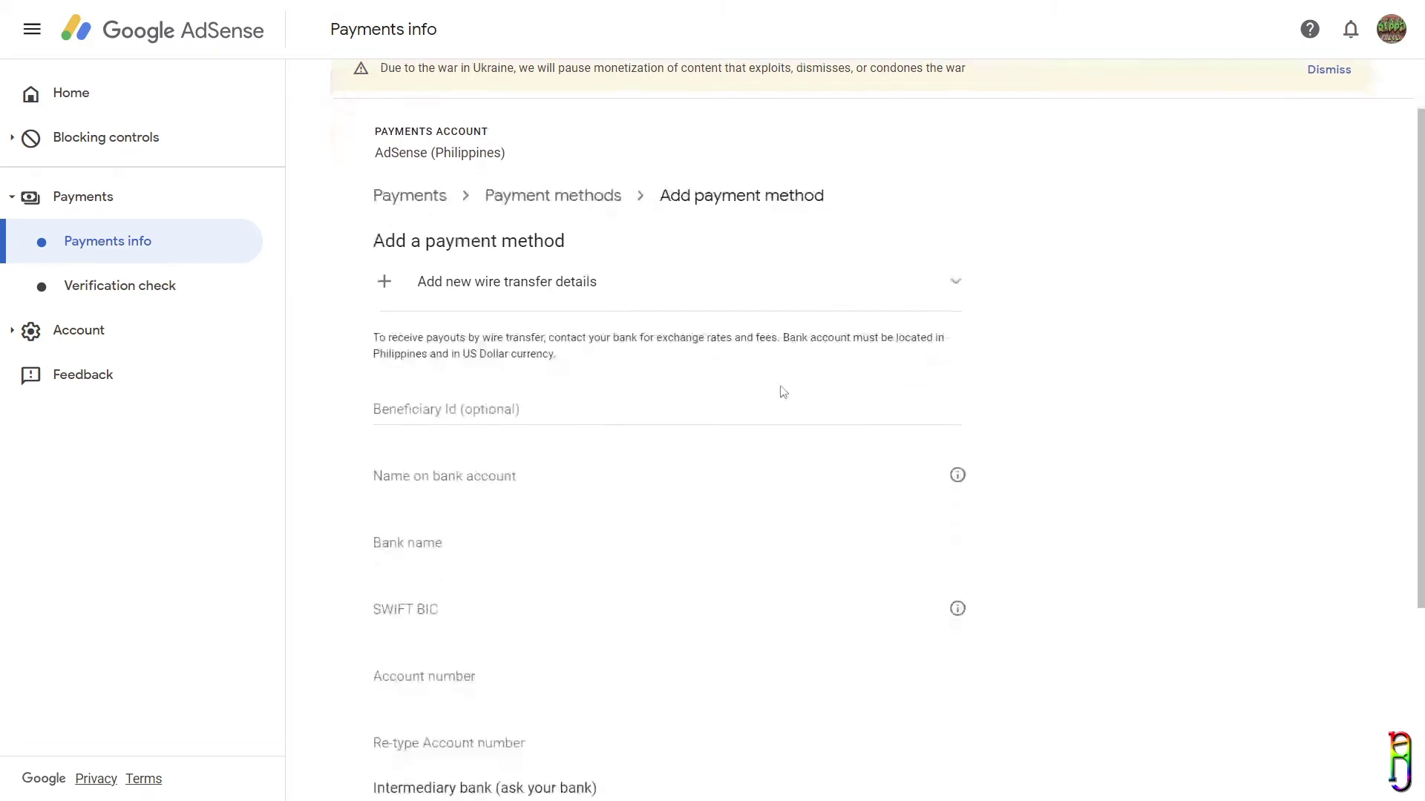
key("Tab")
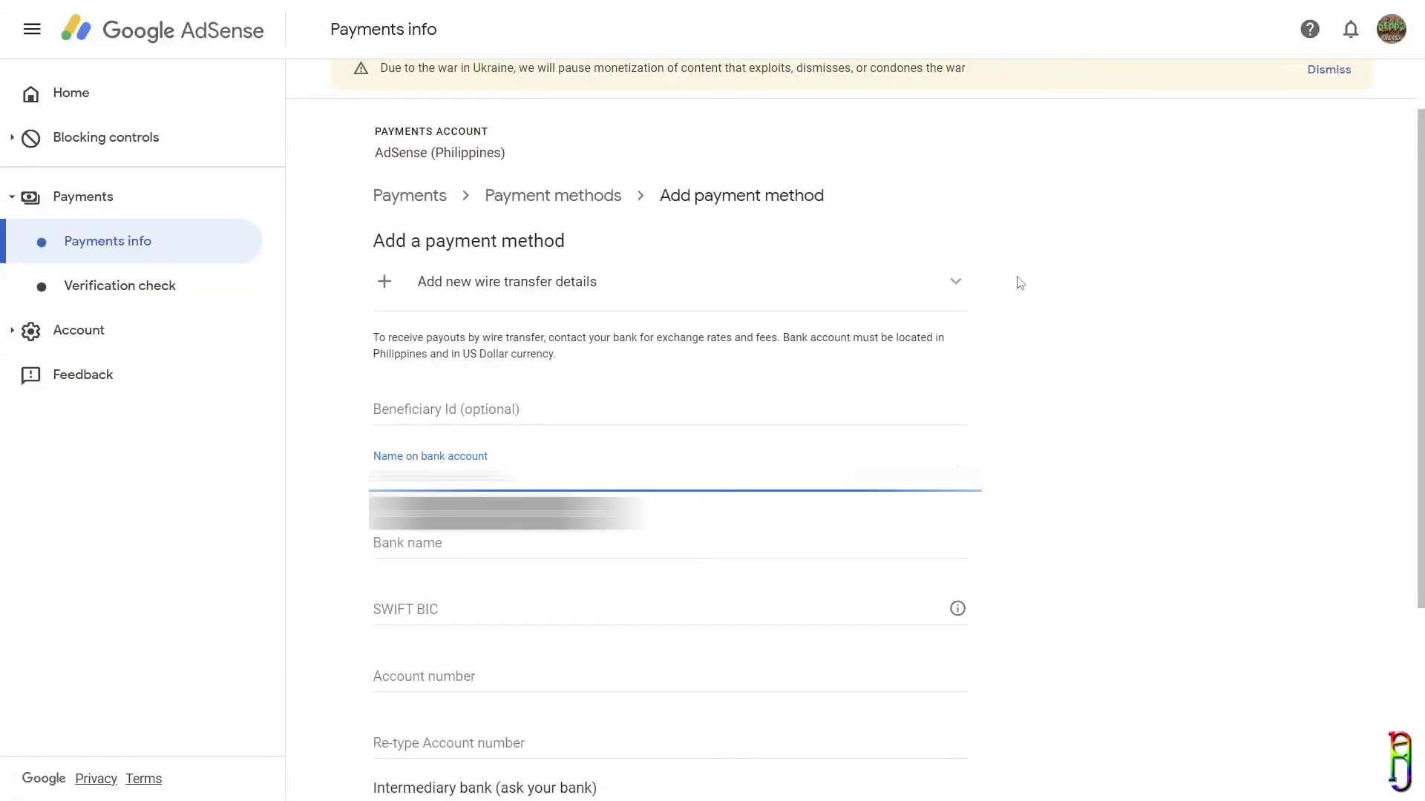
type("abcdefgh")
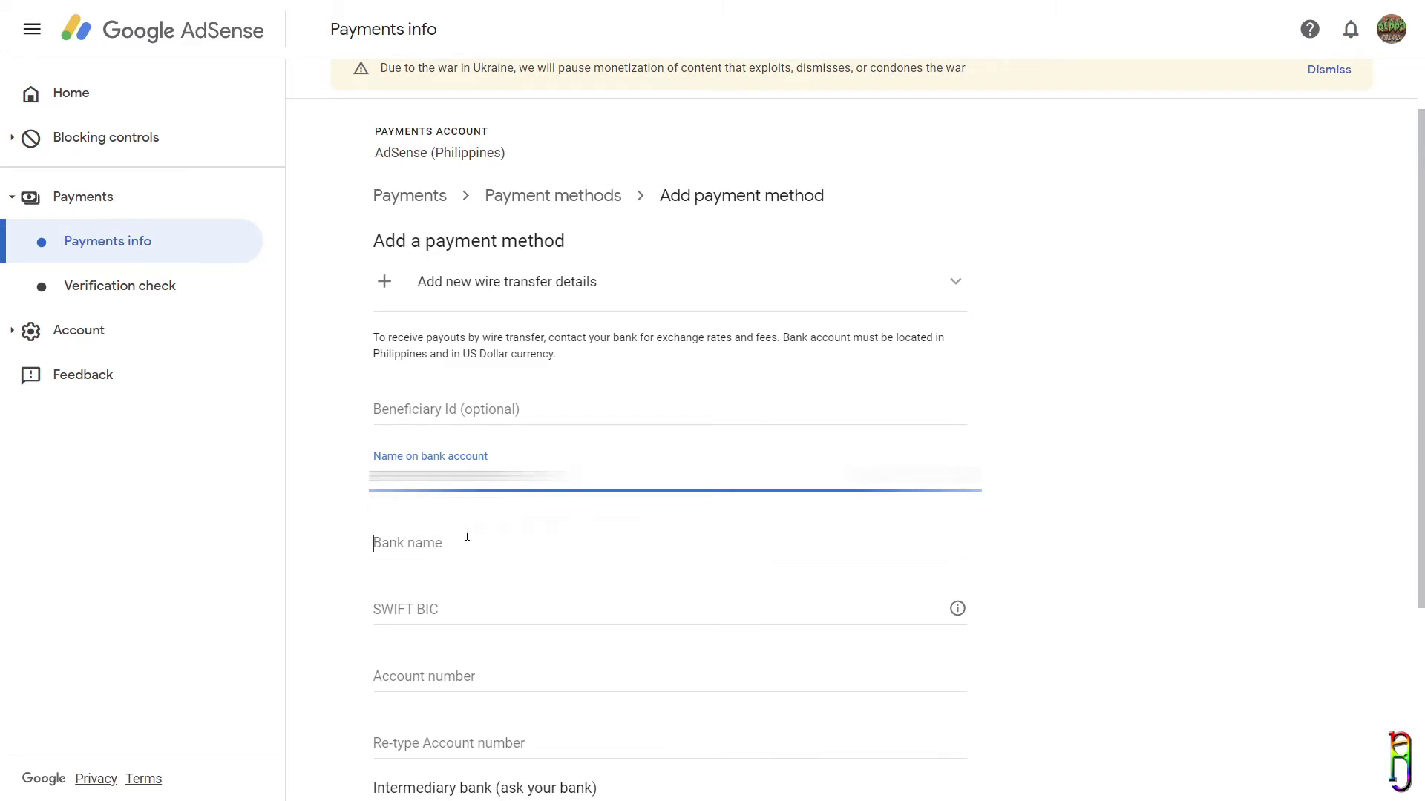
left_click(466, 537)
type("BANK OF THE PHILIPPINE ISLANDS")
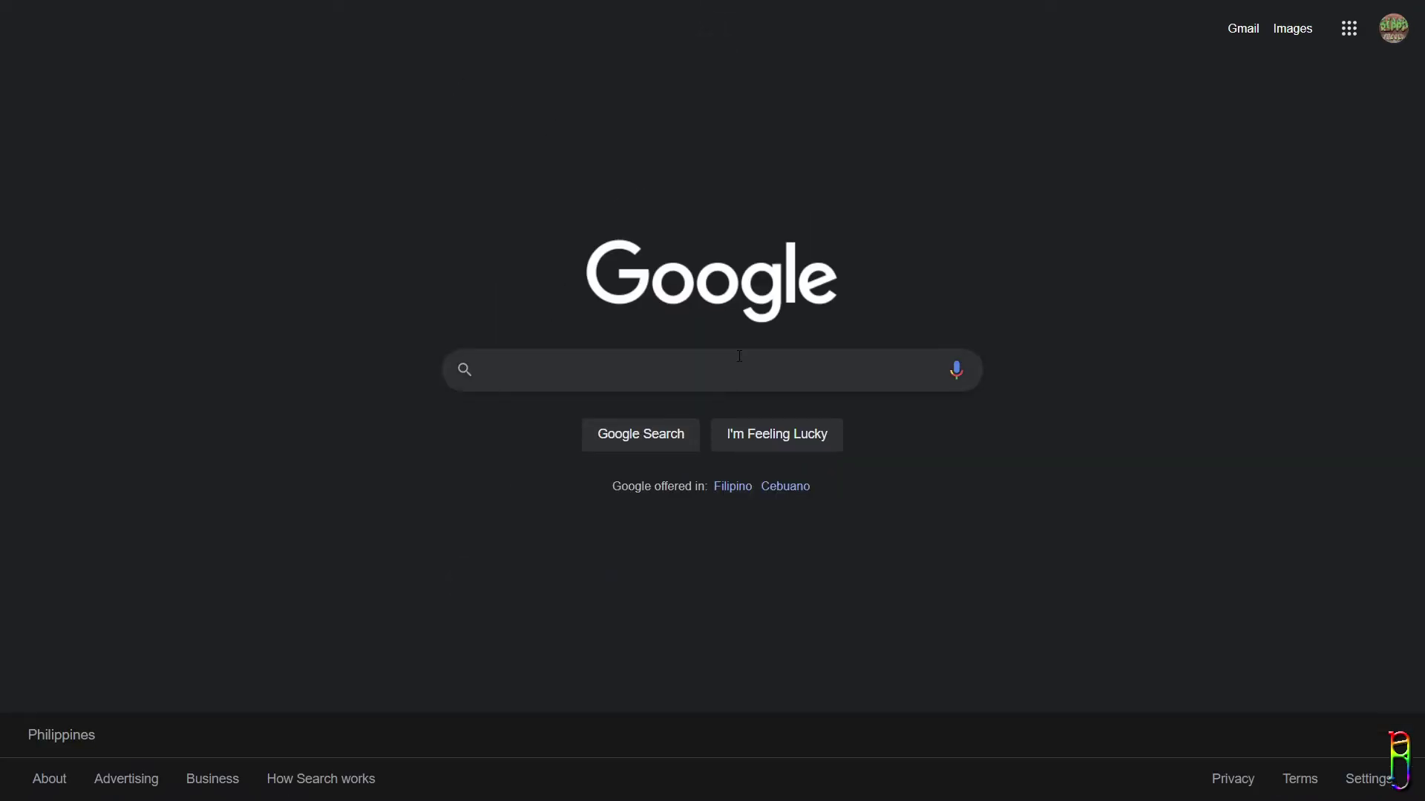
Search Google for 'bpi swift bic'
left_click(739, 356)
type("BPI")
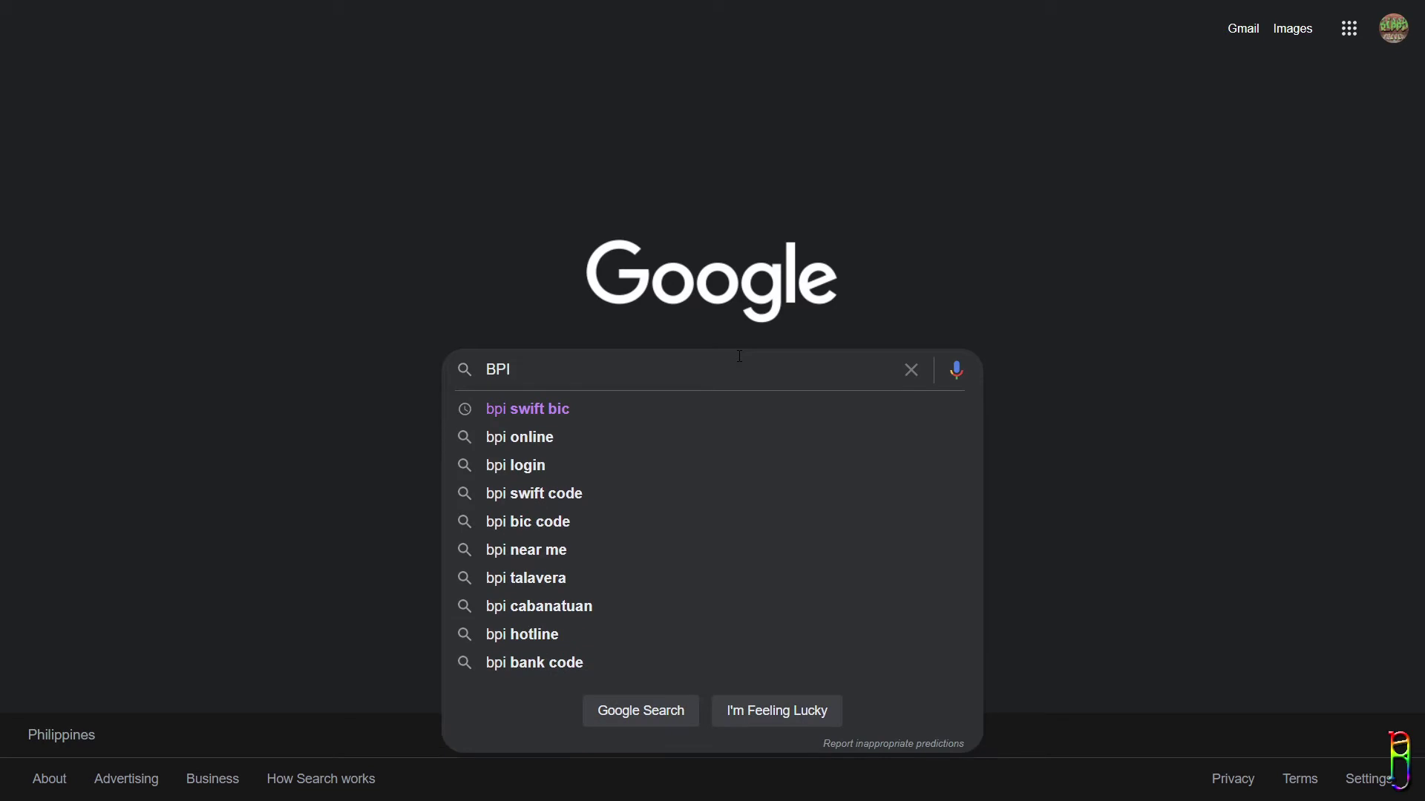
key("Down")
key("Return")
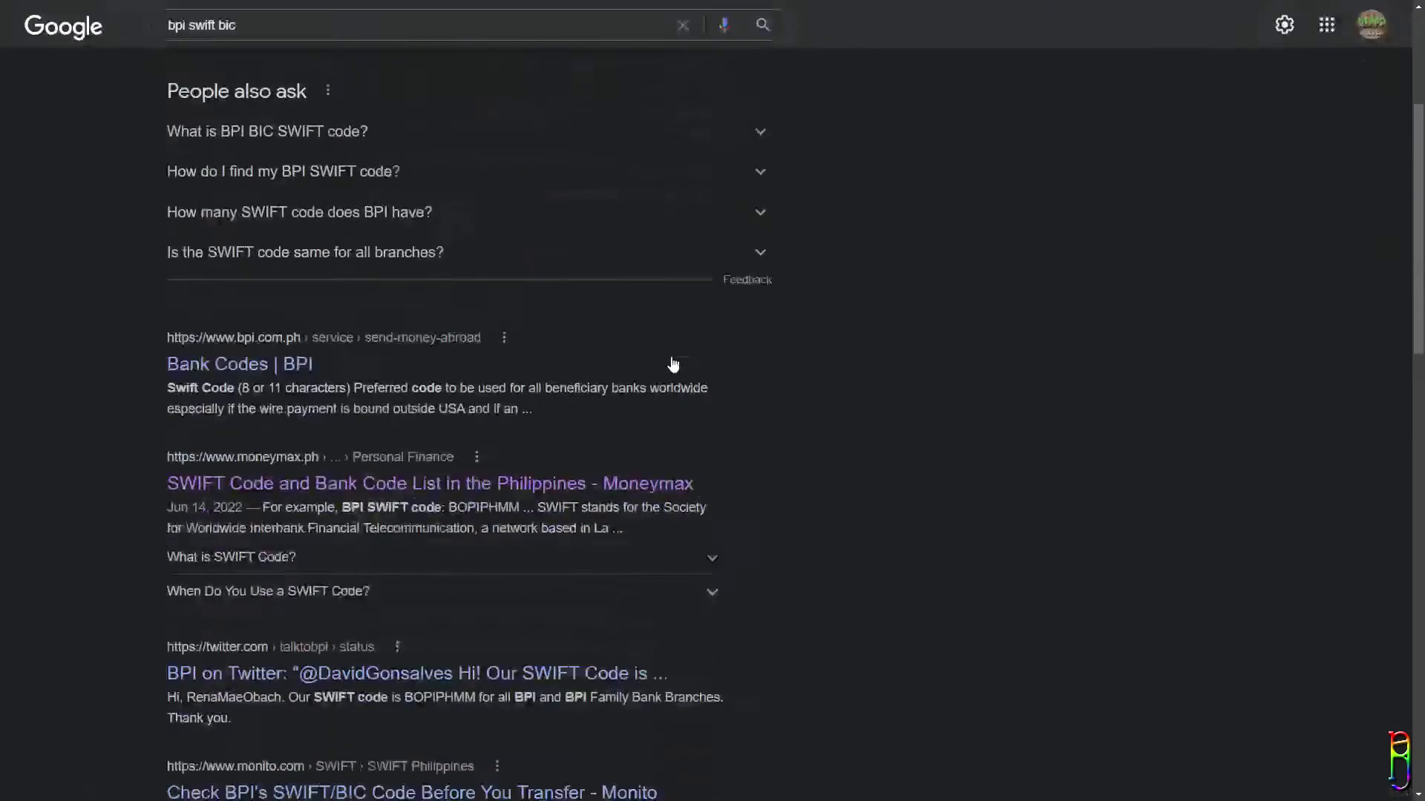
scroll(676, 355, "down", 1)
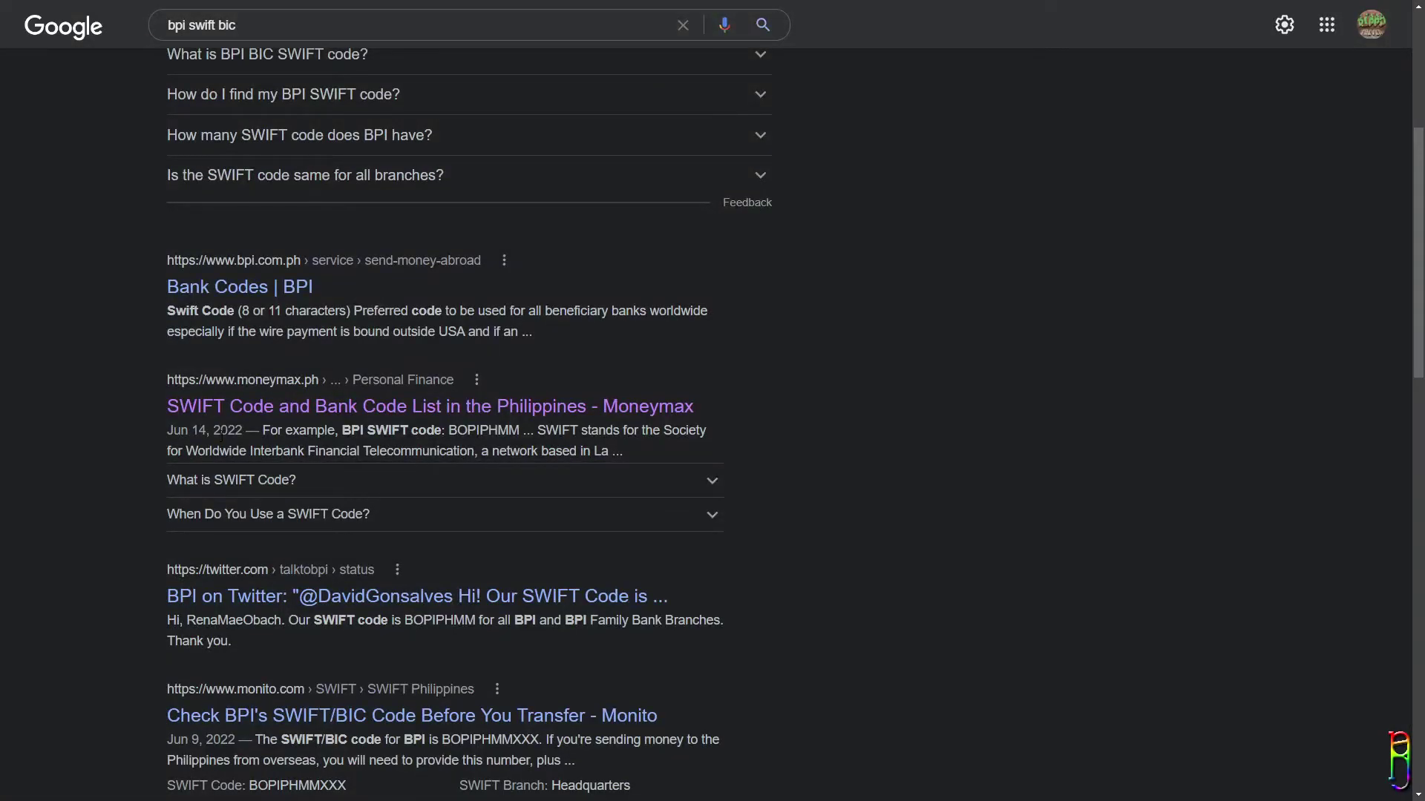
left_click_drag(246, 431, 168, 433)
Copy the SWIFT code BOPIPHMM from the Moneymax article and return to AdSense
left_click(330, 413)
scroll(1037, 381, "down", 7)
scroll(1037, 382, "down", 8)
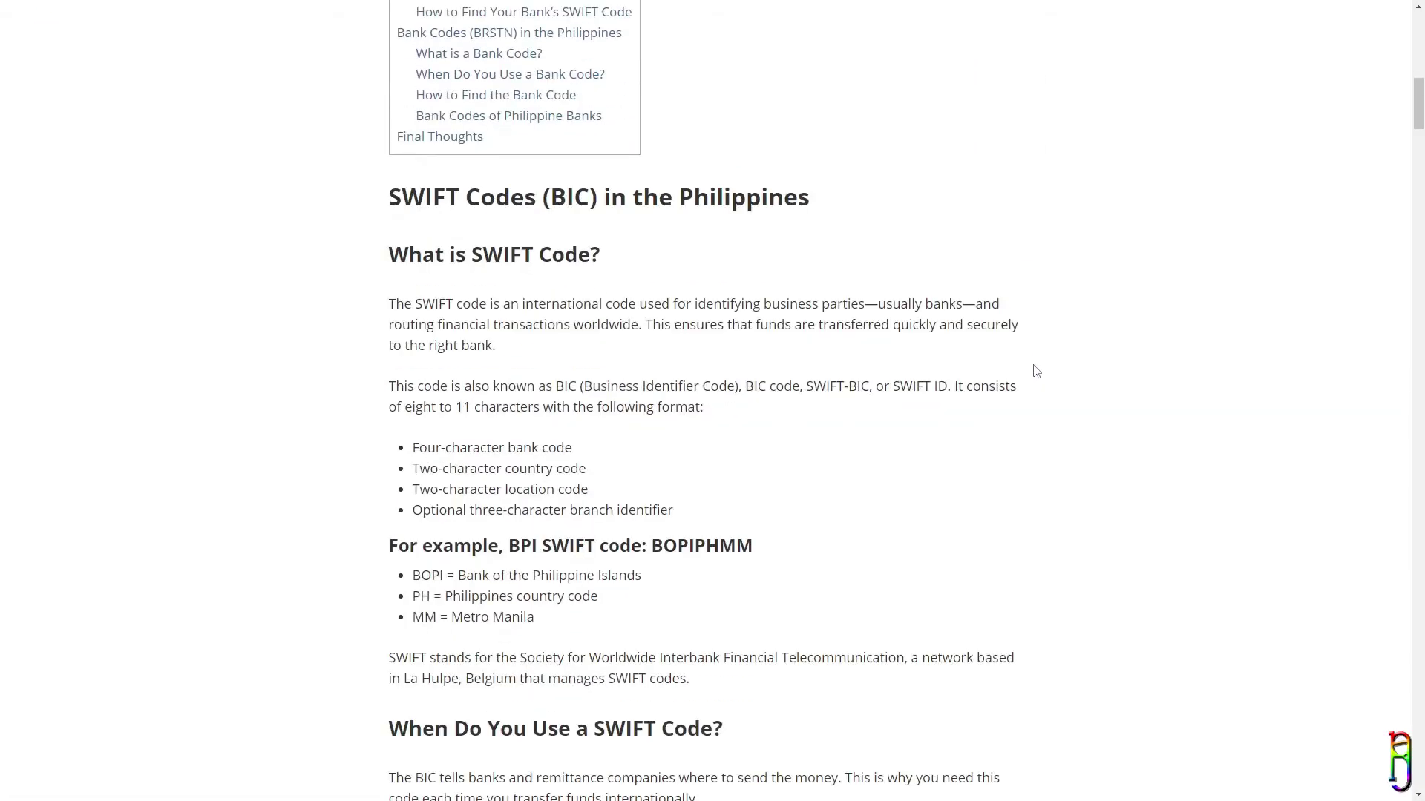
left_click_drag(657, 399, 758, 396)
key("ctrl+c")
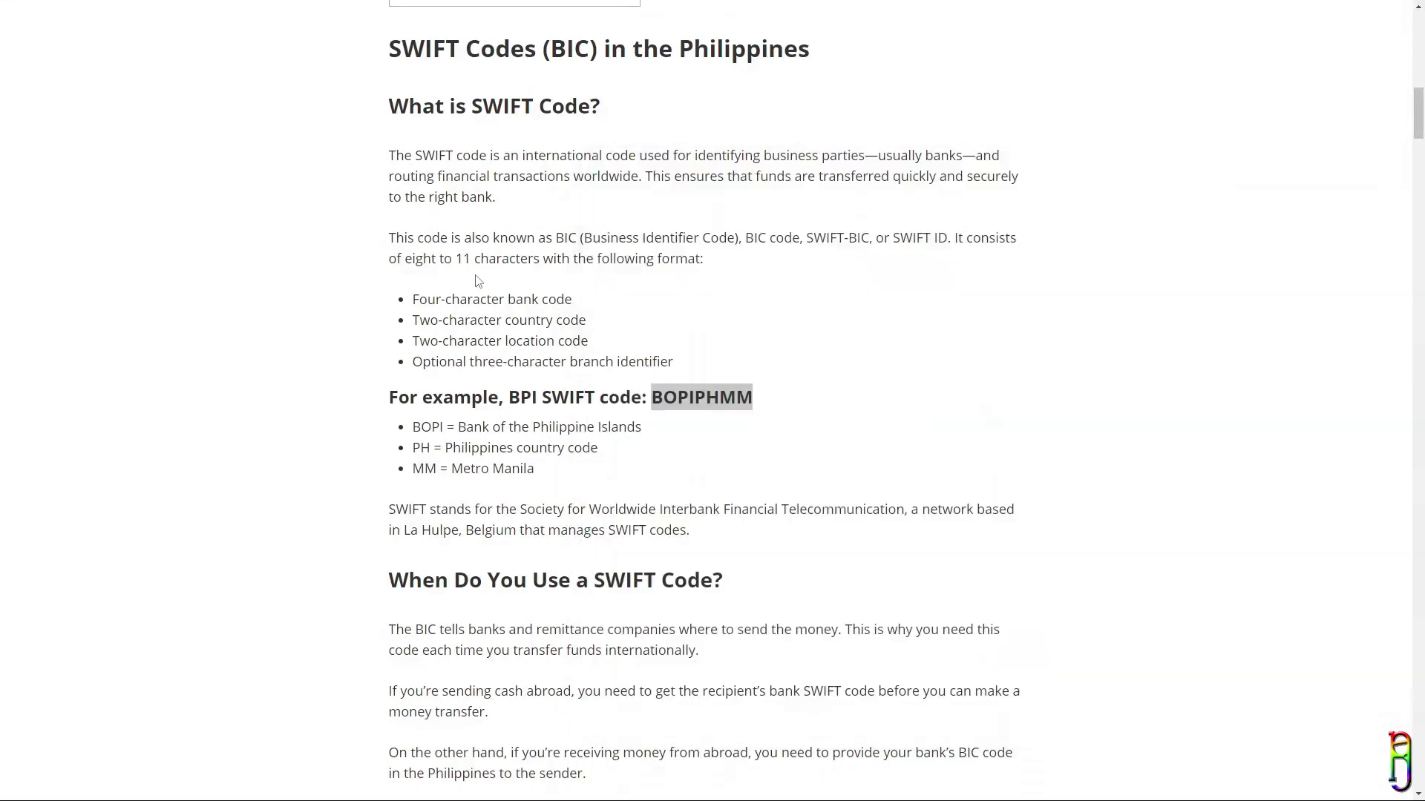
key("alt+Tab")
Enter SWIFT BIC BOPIPHMM, the bank name, and the account number twice
left_click(496, 605)
key("ctrl+v")
left_click(512, 546)
left_click(547, 581)
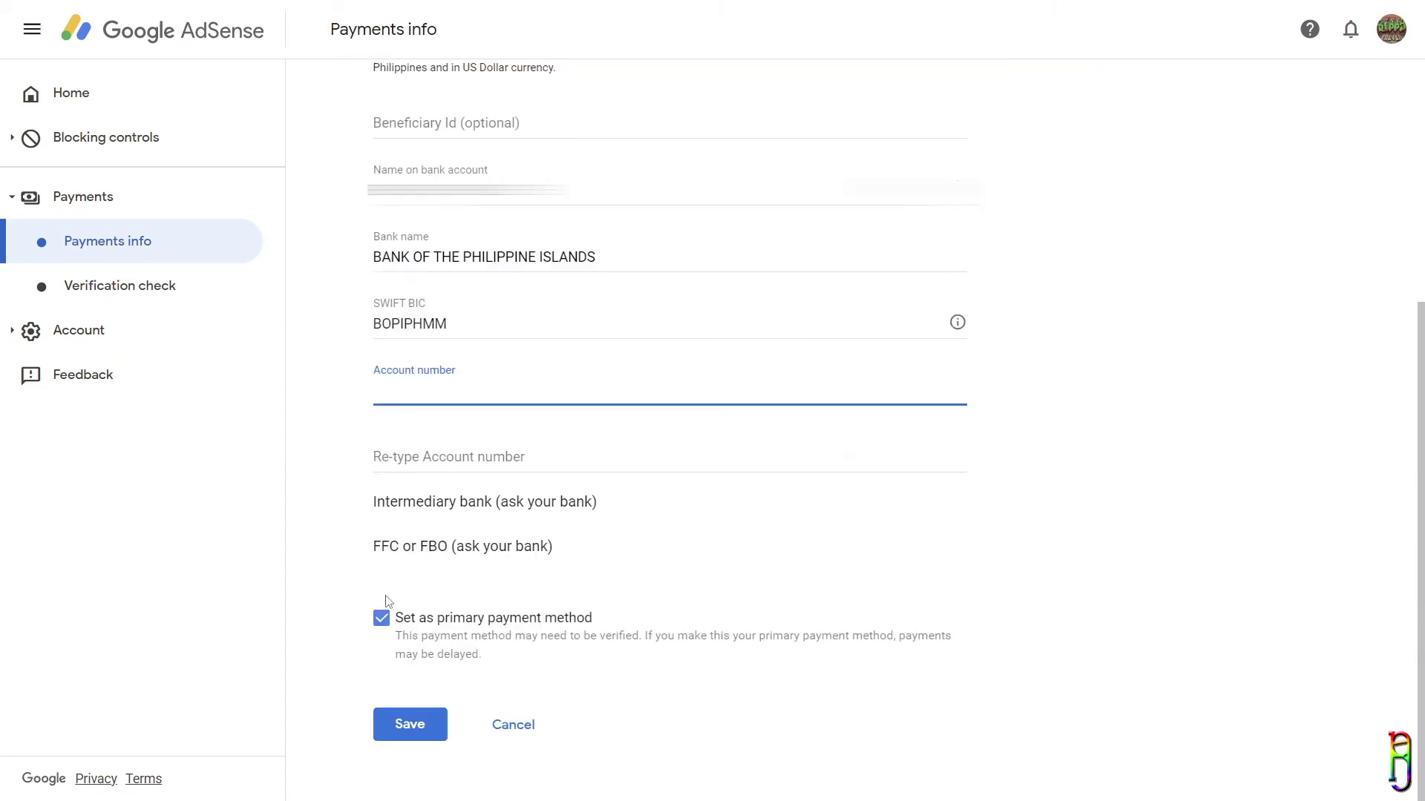
key("Tab")
key("ctrl+v")
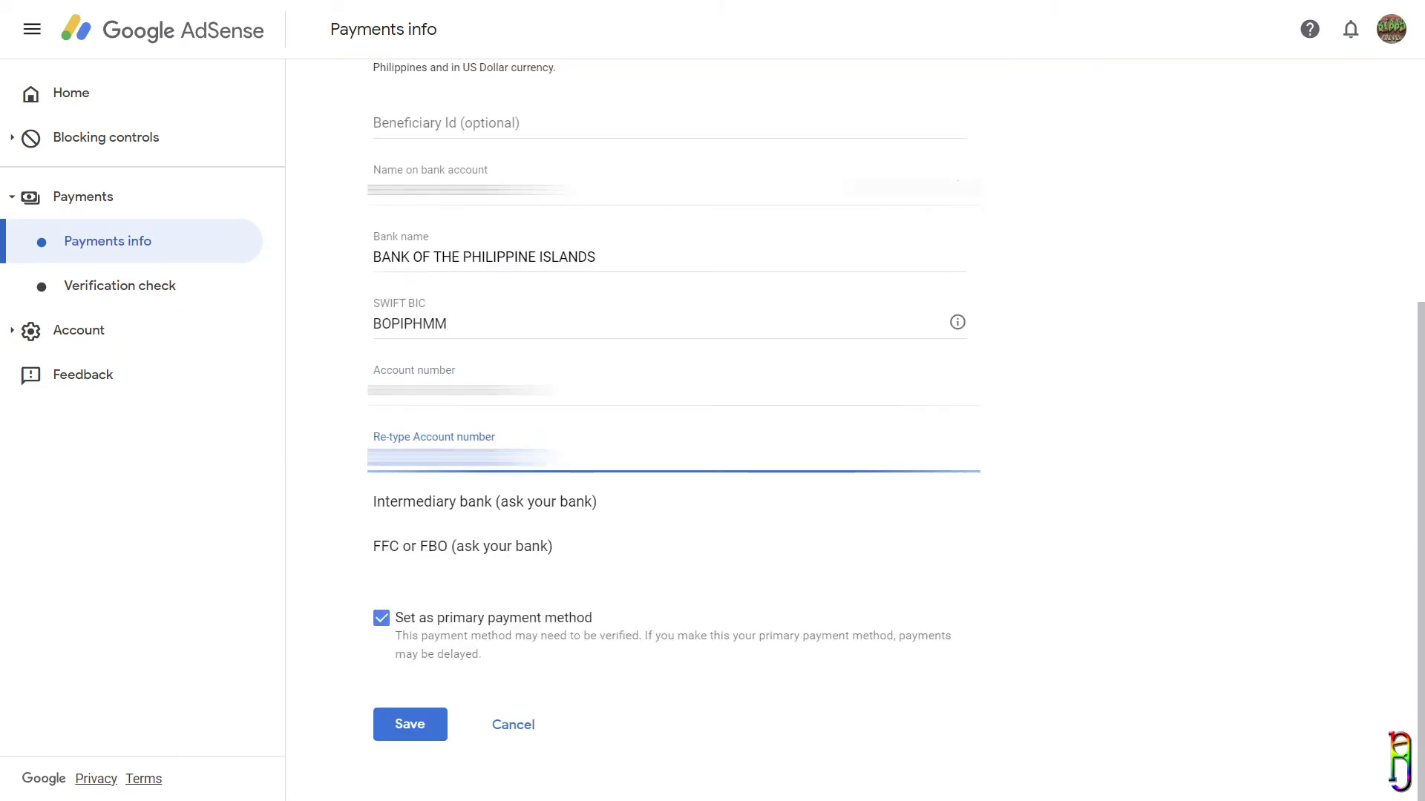
left_click(461, 391)
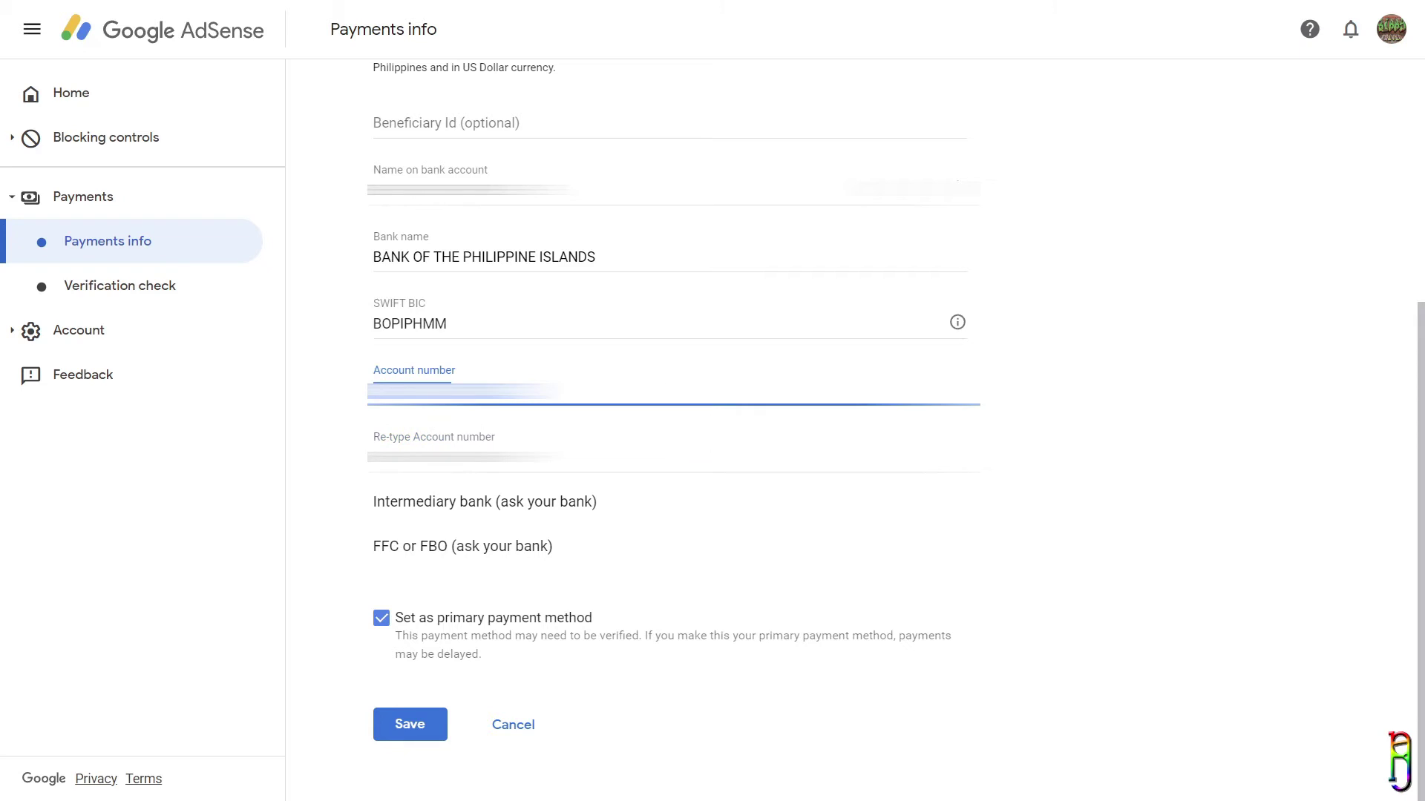
Leave further credit and intermediary bank details empty, save the wire transfer, and reopen it
left_click(863, 548)
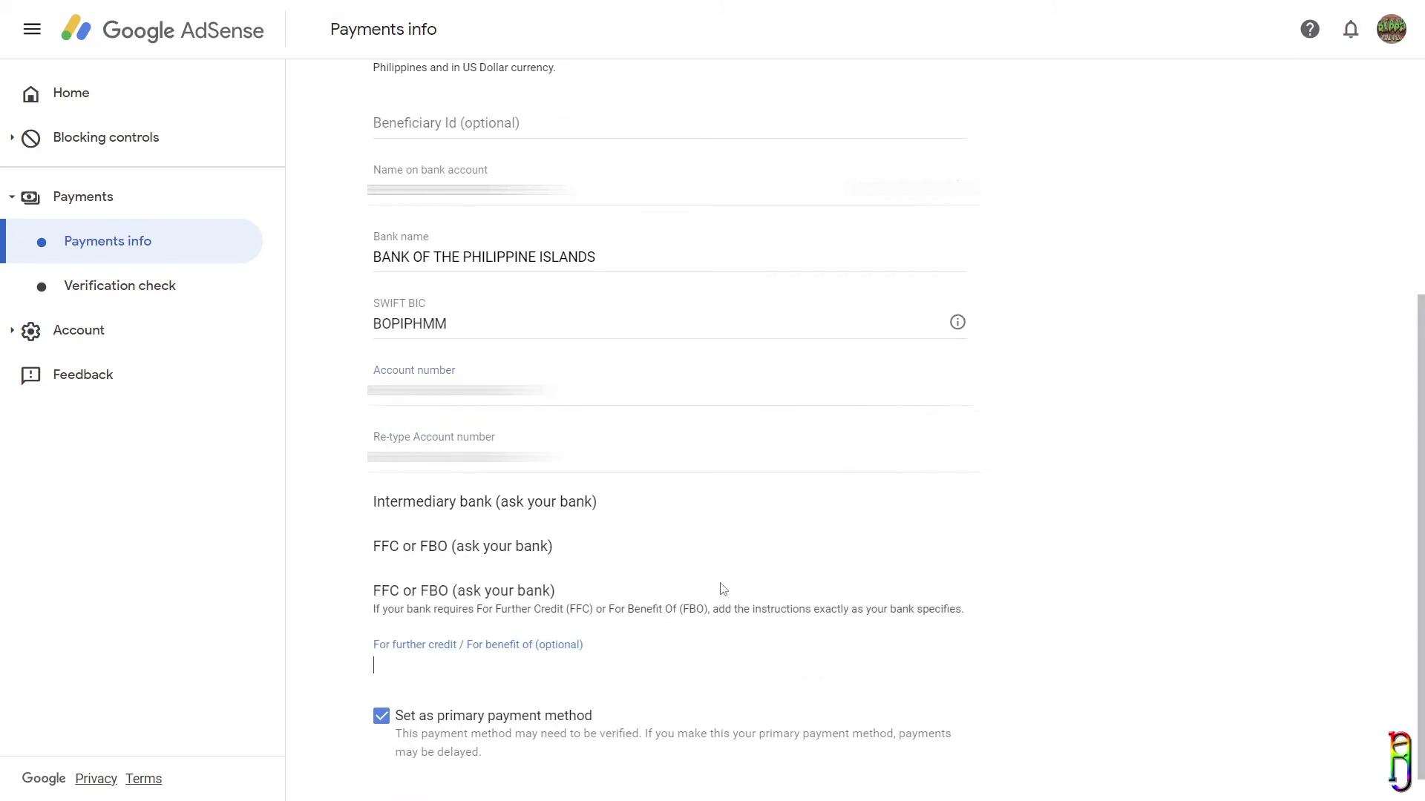
scroll(970, 550, "down", 2)
left_click(582, 430)
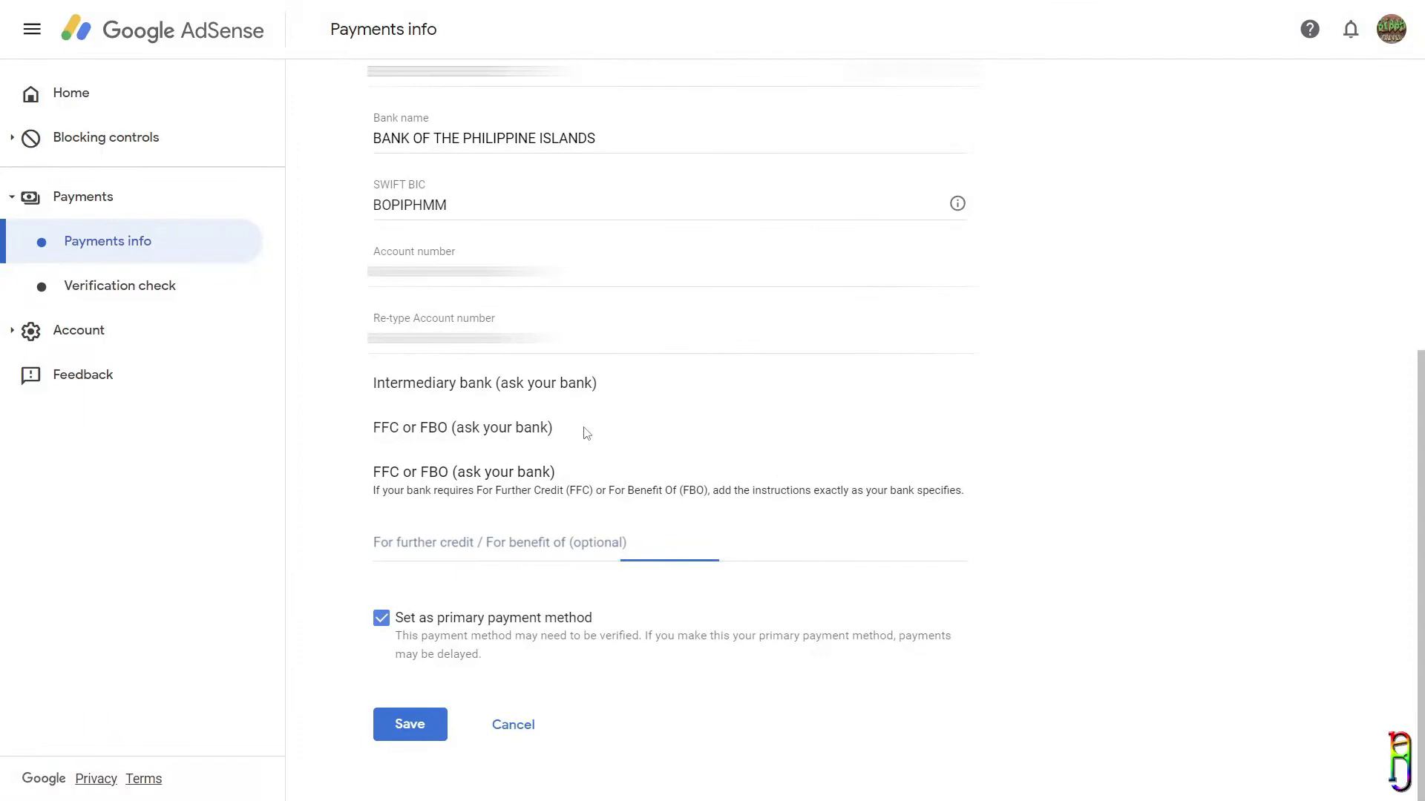
left_click(551, 385)
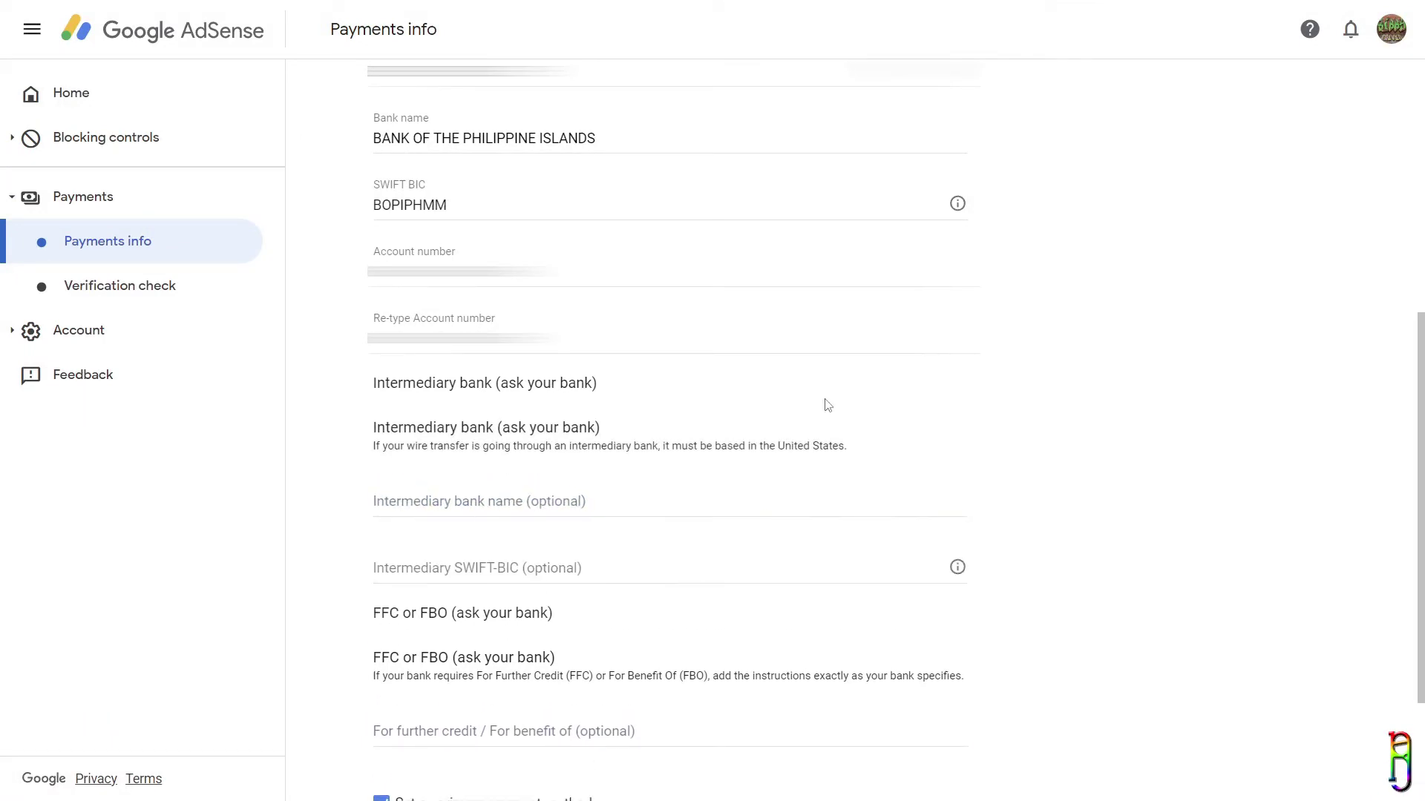
scroll(731, 572, "down", 3)
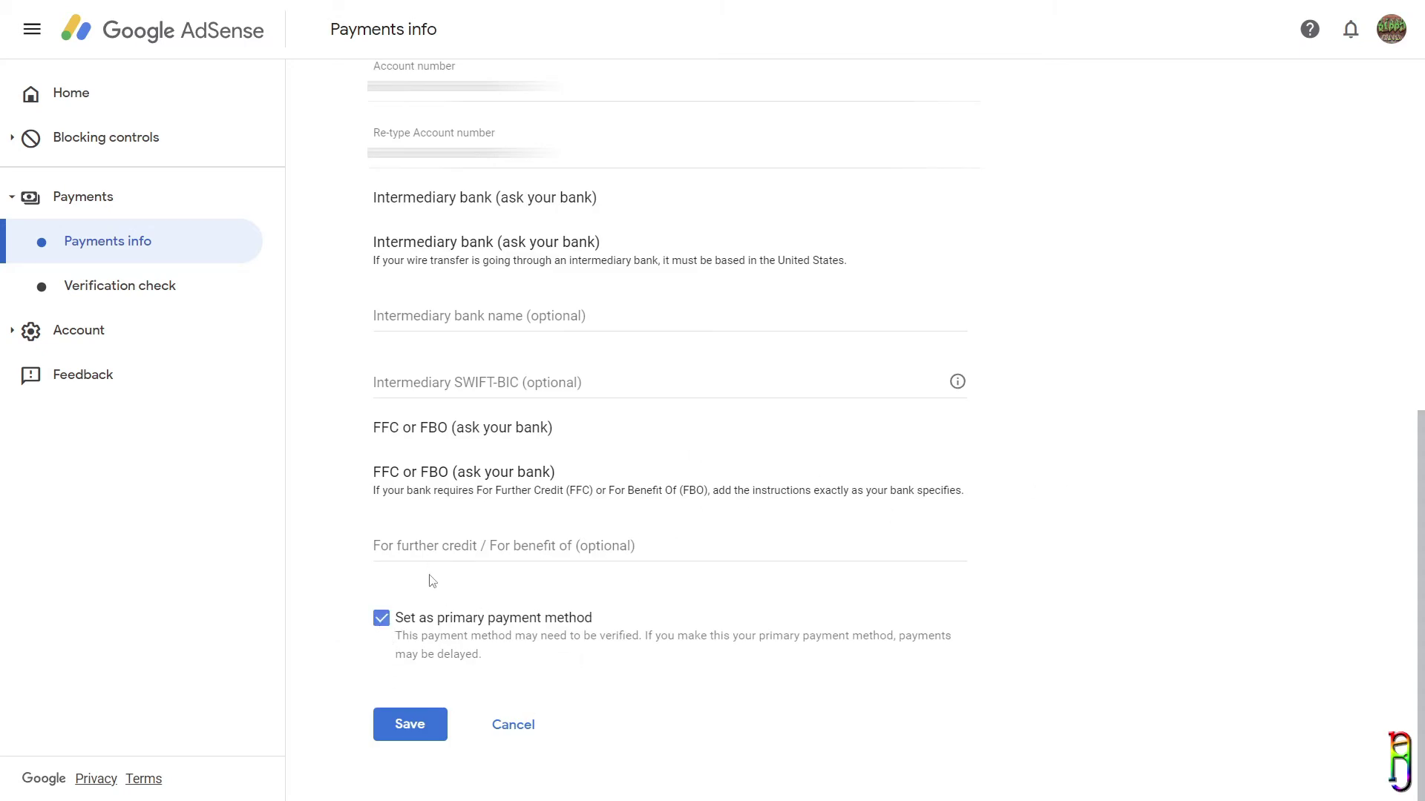
left_click(411, 725)
left_click(788, 432)
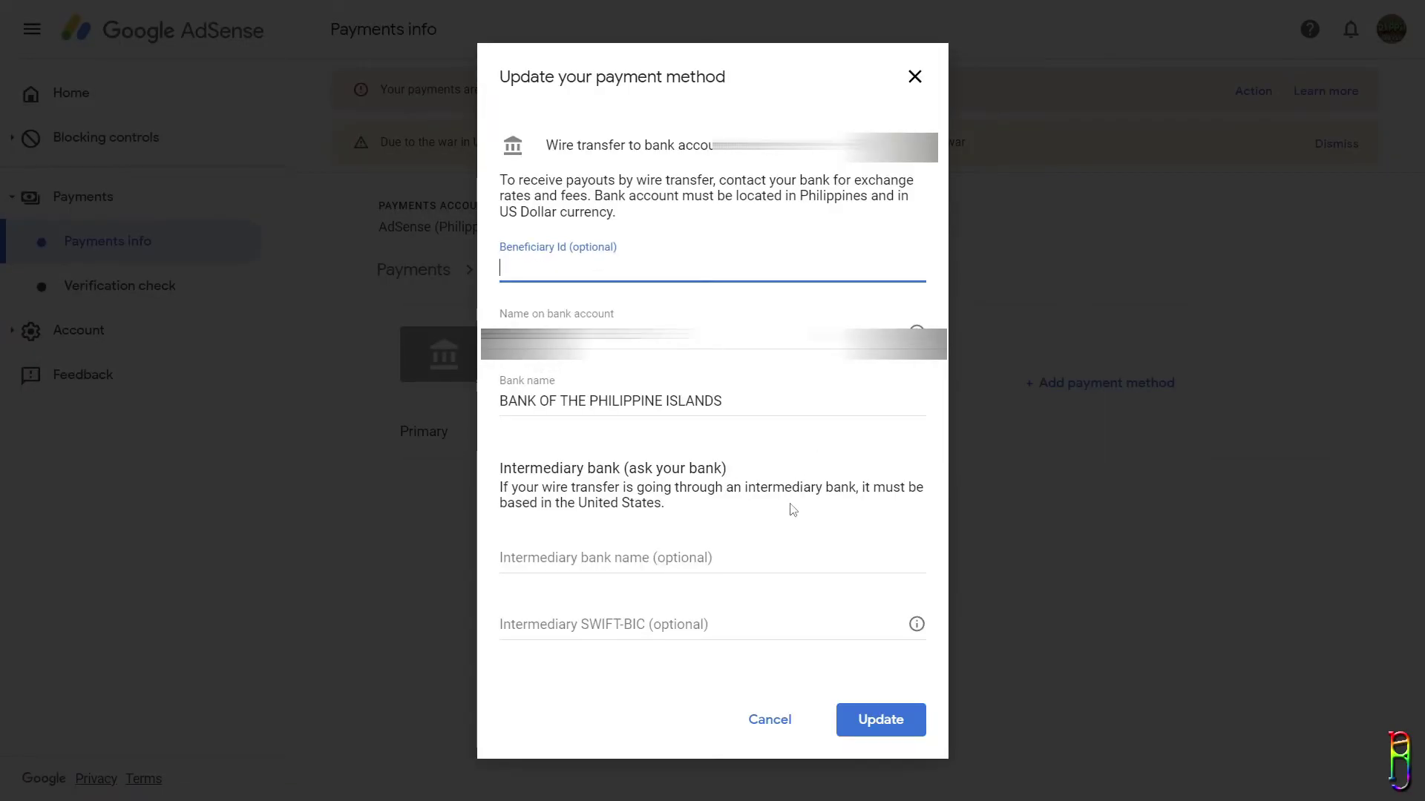
Cancel the Update your payment method dialog, leaving the beneficiary ID unchanged
left_click(812, 446)
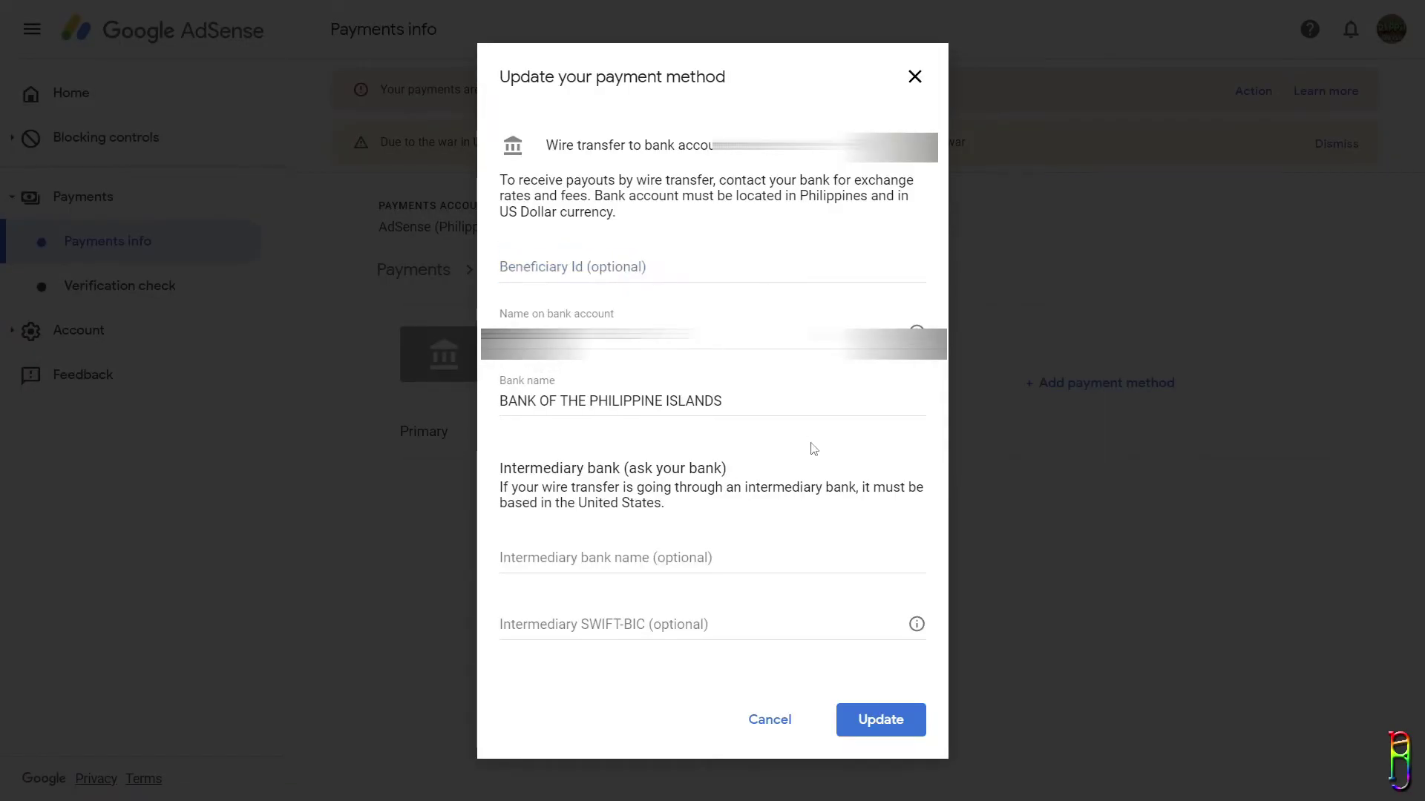
left_click(767, 723)
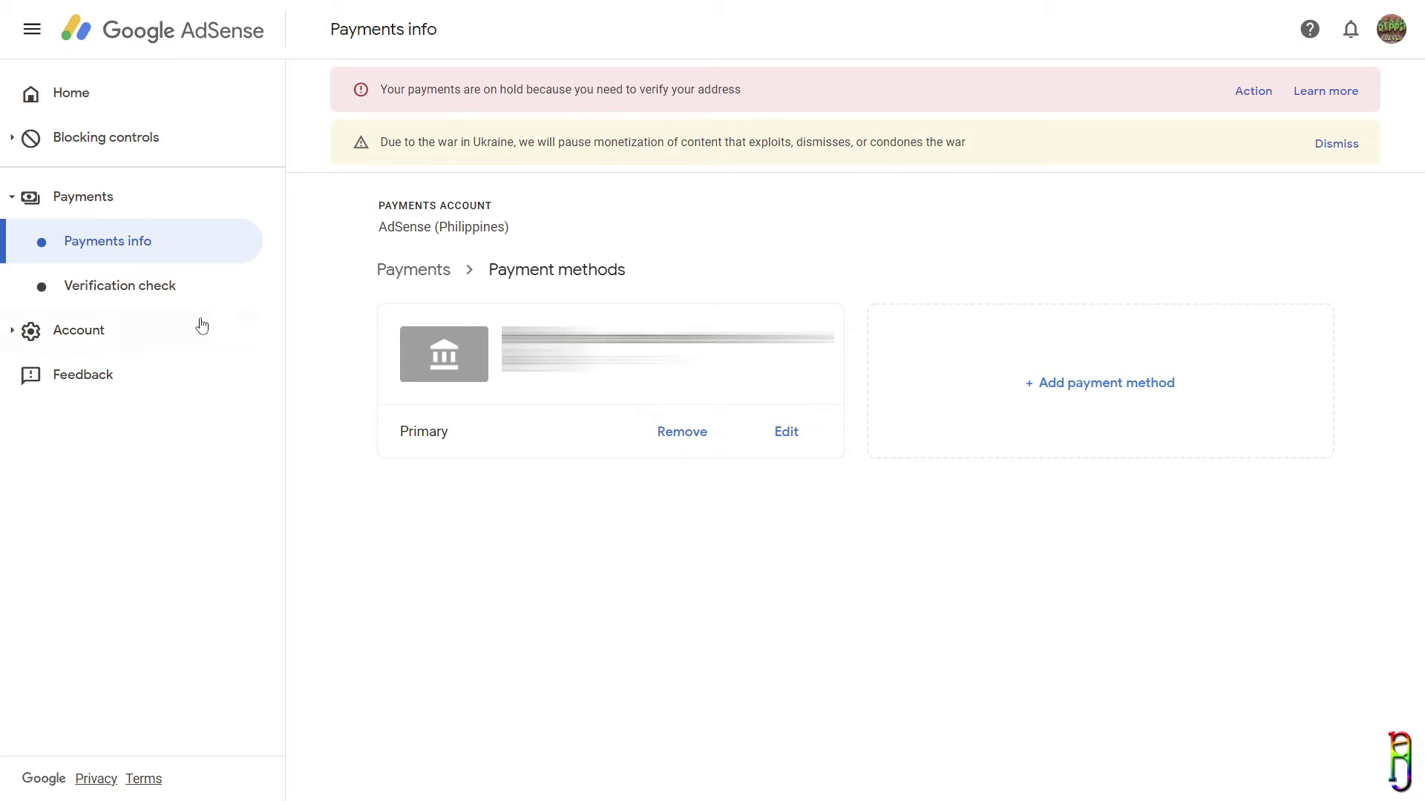
left_click(140, 242)
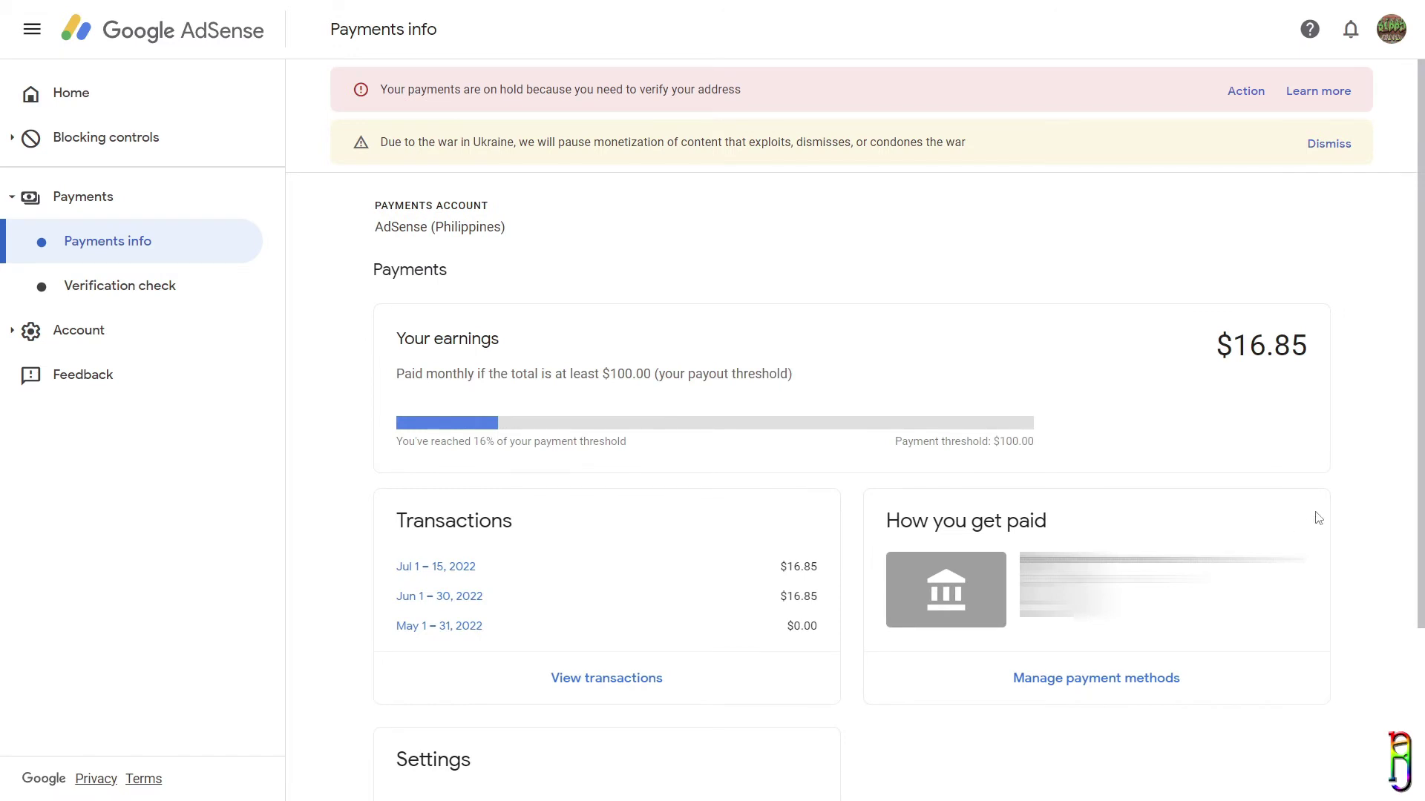
scroll(1318, 517, "down", 2)
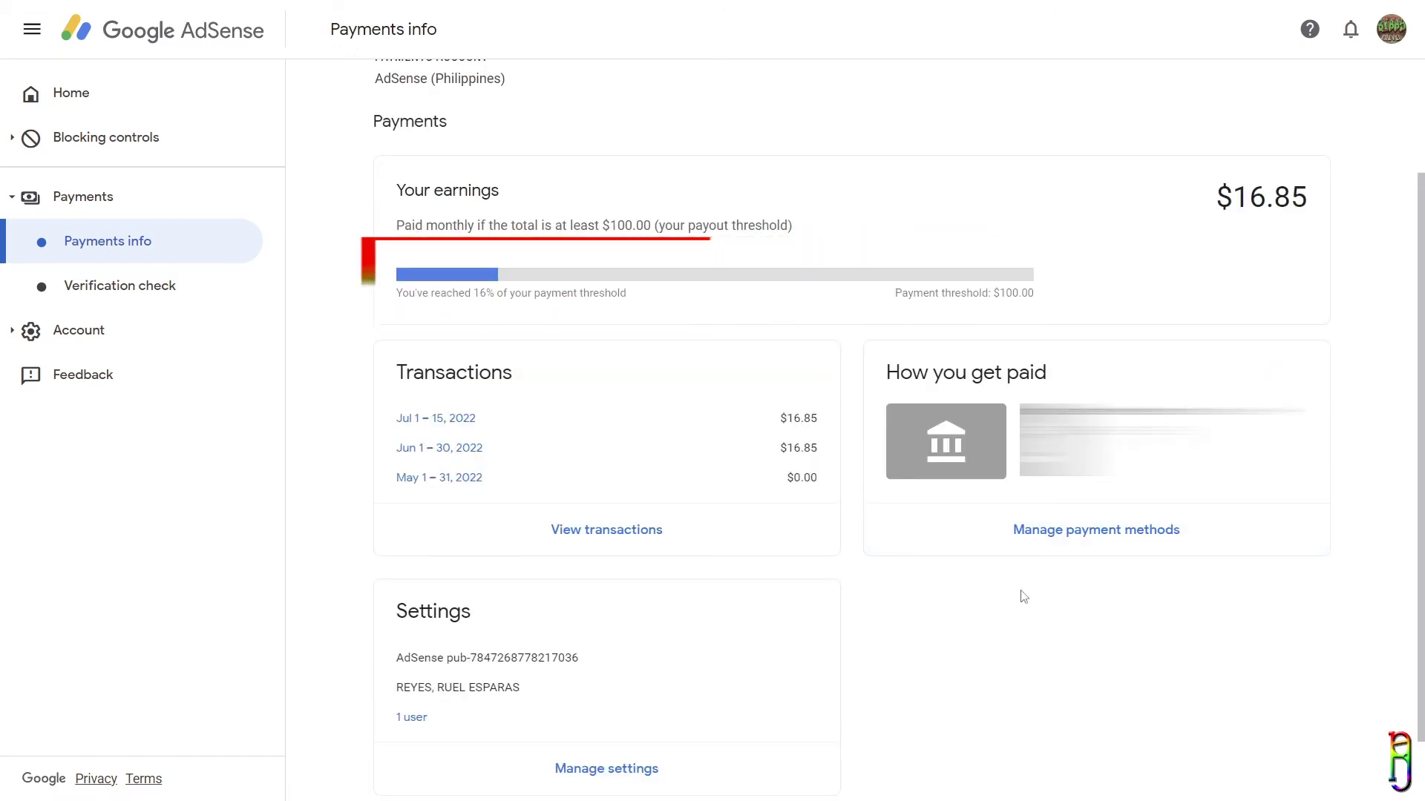
scroll(928, 651, "down", 1)
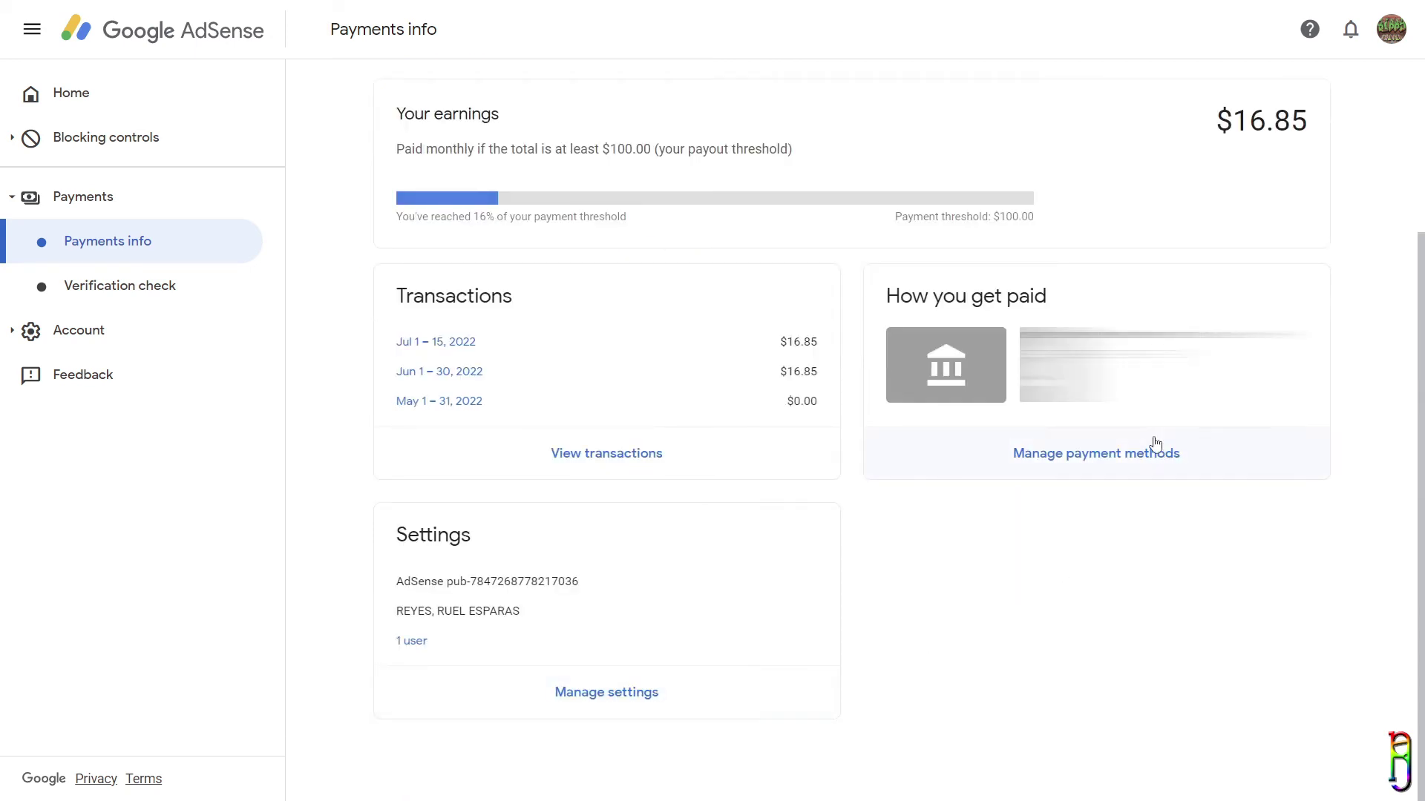
left_click(1099, 455)
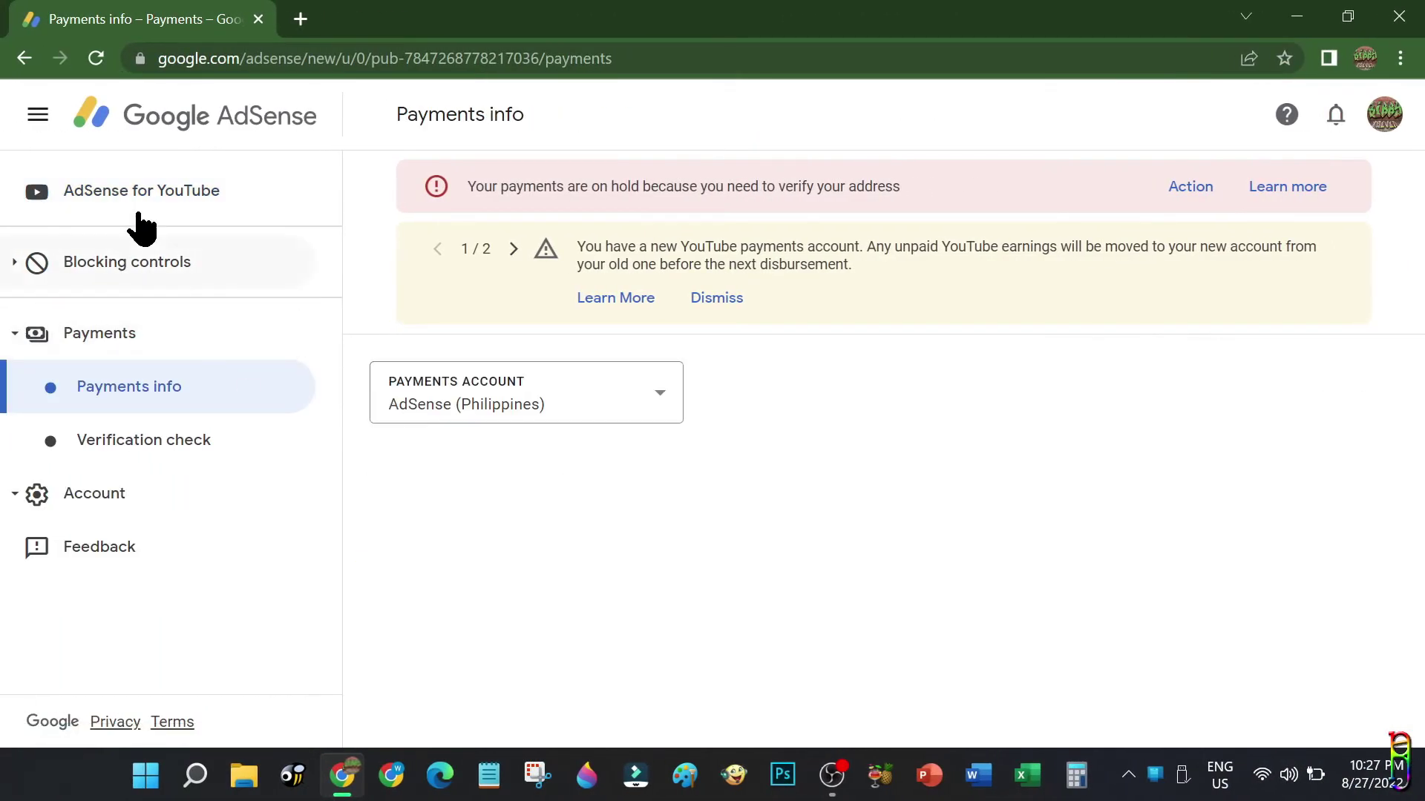
left_click(138, 212)
scroll(869, 549, "down", 6)
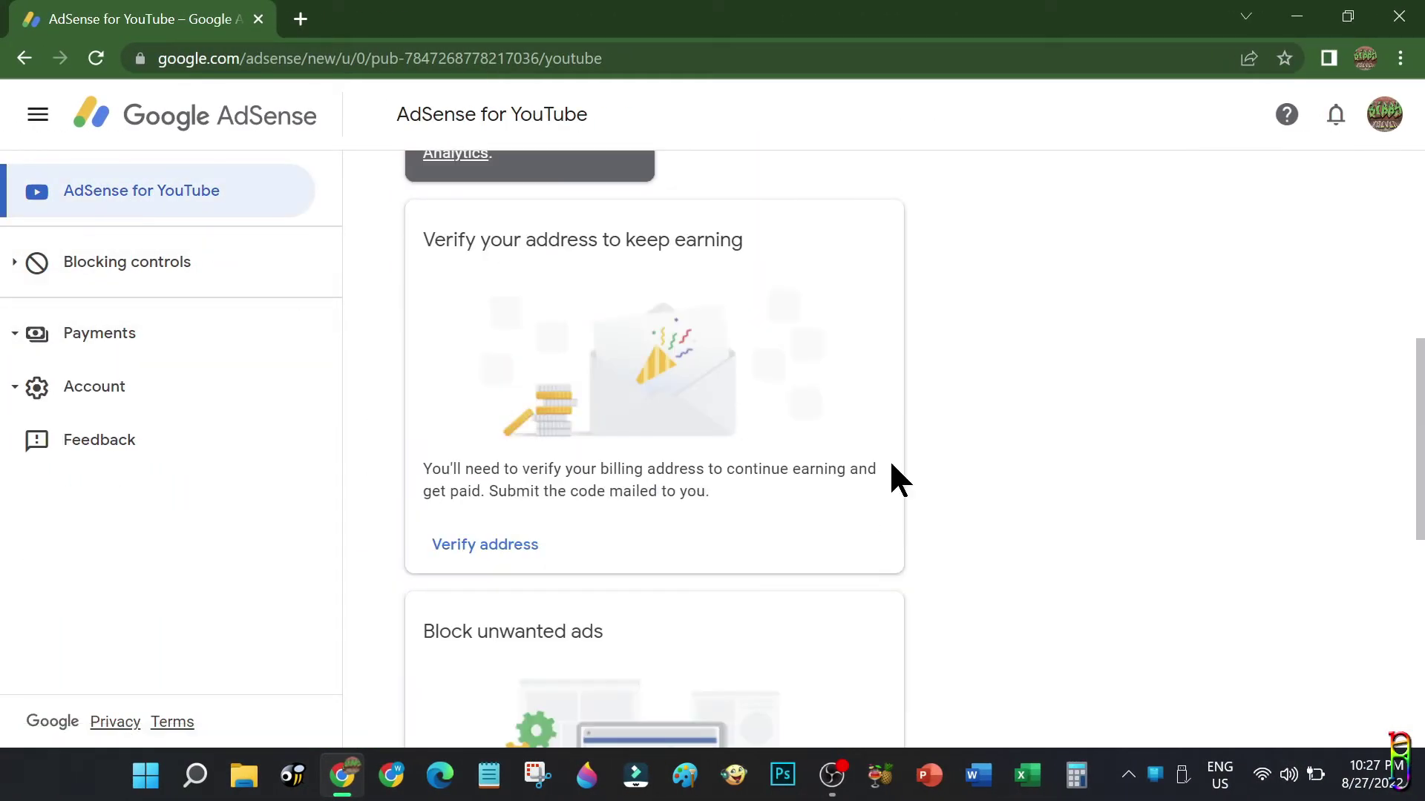
left_click(486, 546)
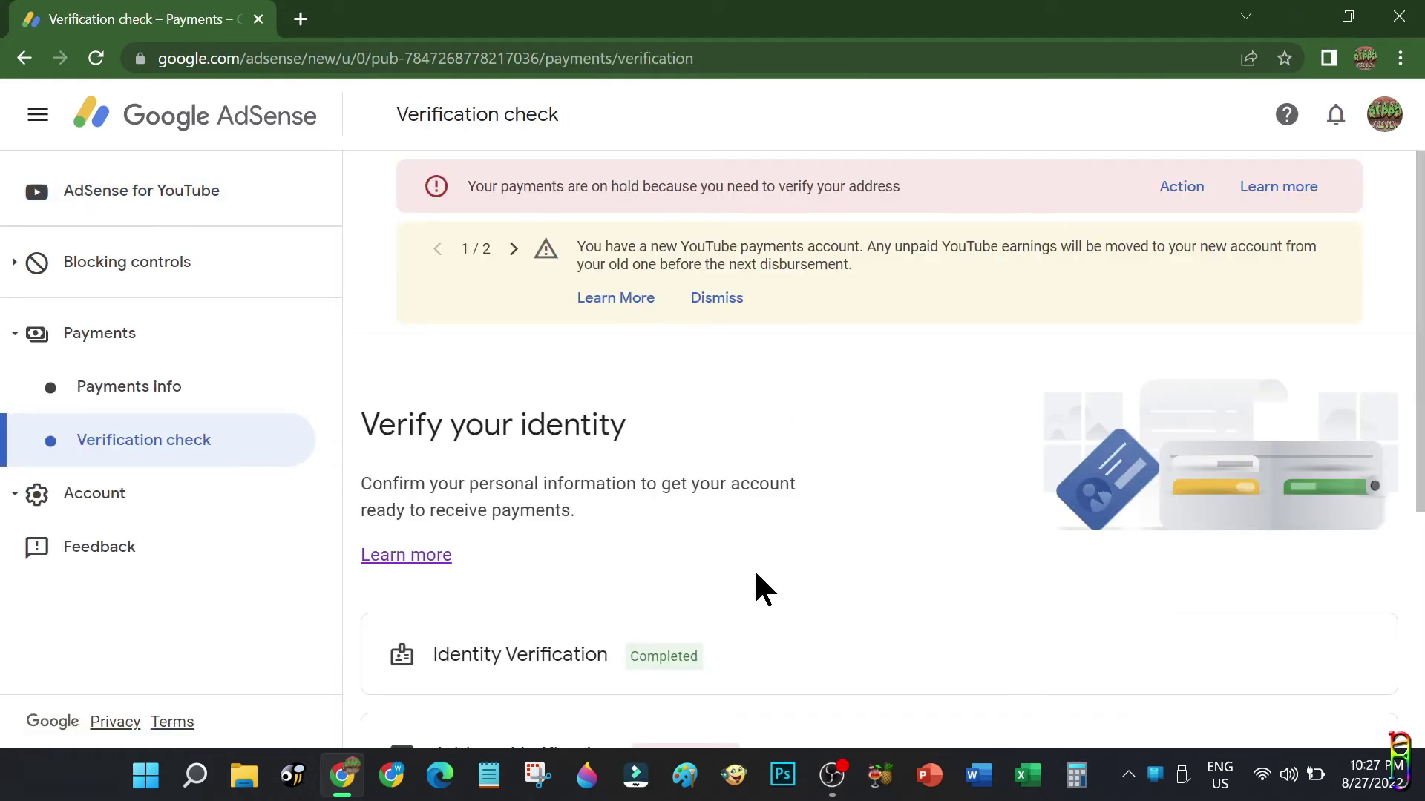
scroll(884, 557, "down", 5)
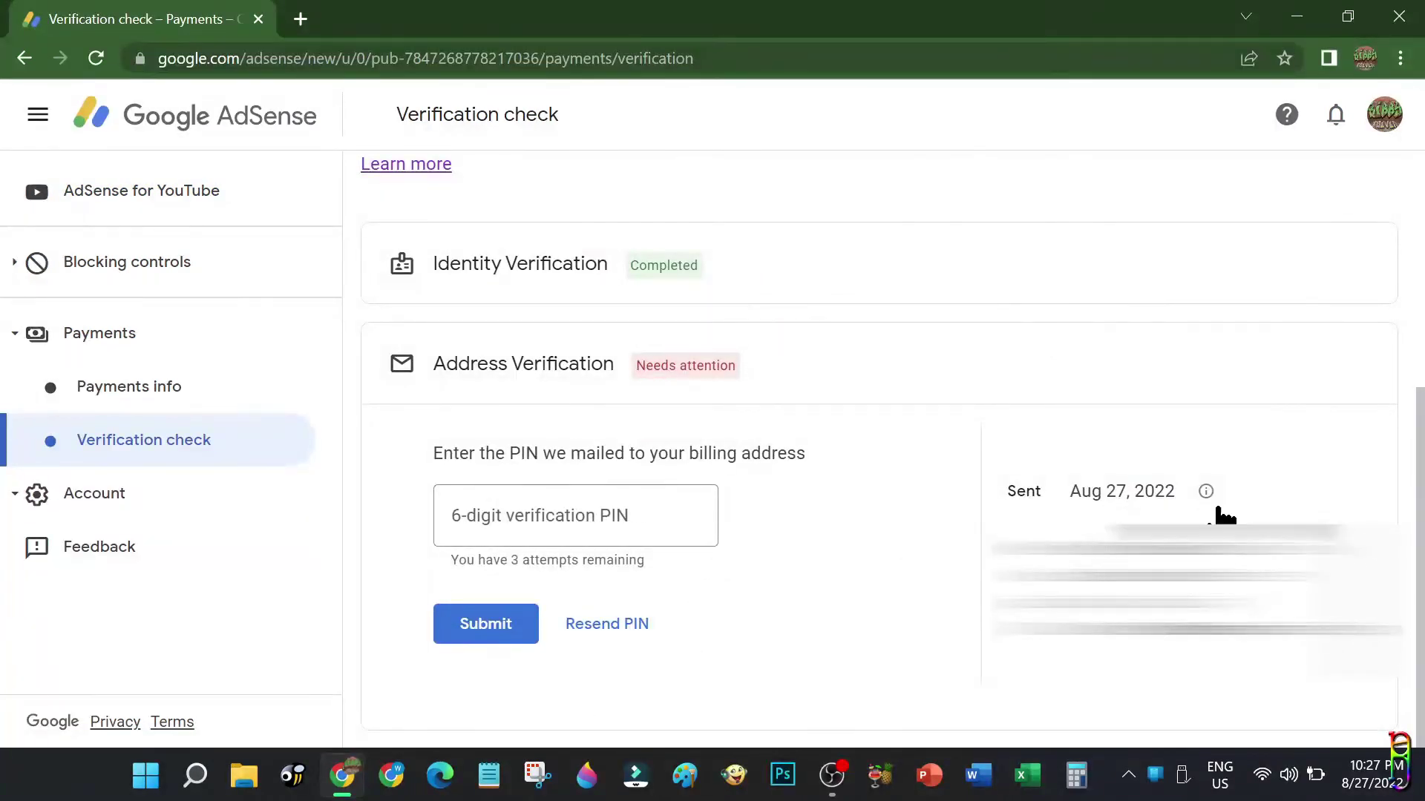
left_click_drag(1074, 491, 1175, 494)
mouse_move(1207, 496)
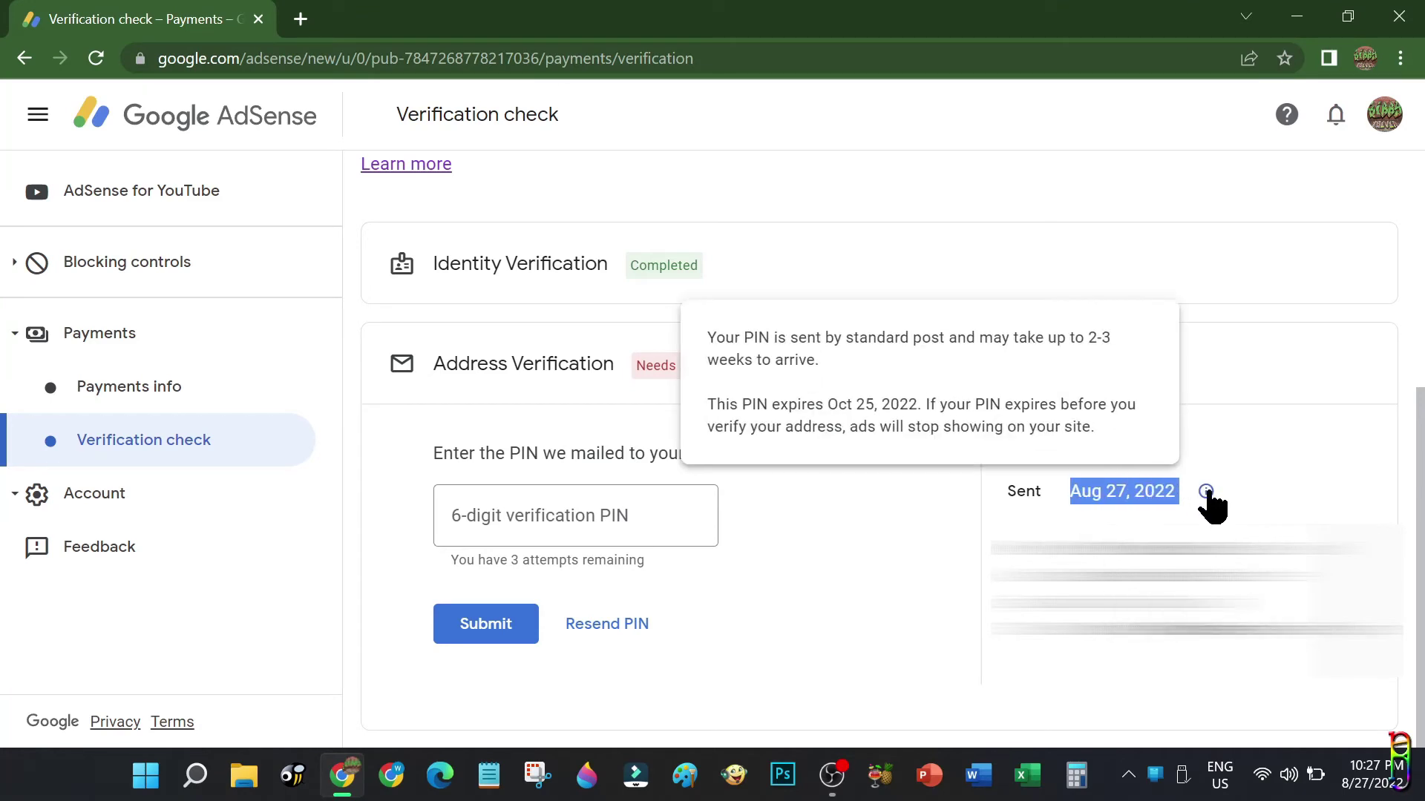
left_click_drag(824, 404, 958, 404)
left_click(1071, 410)
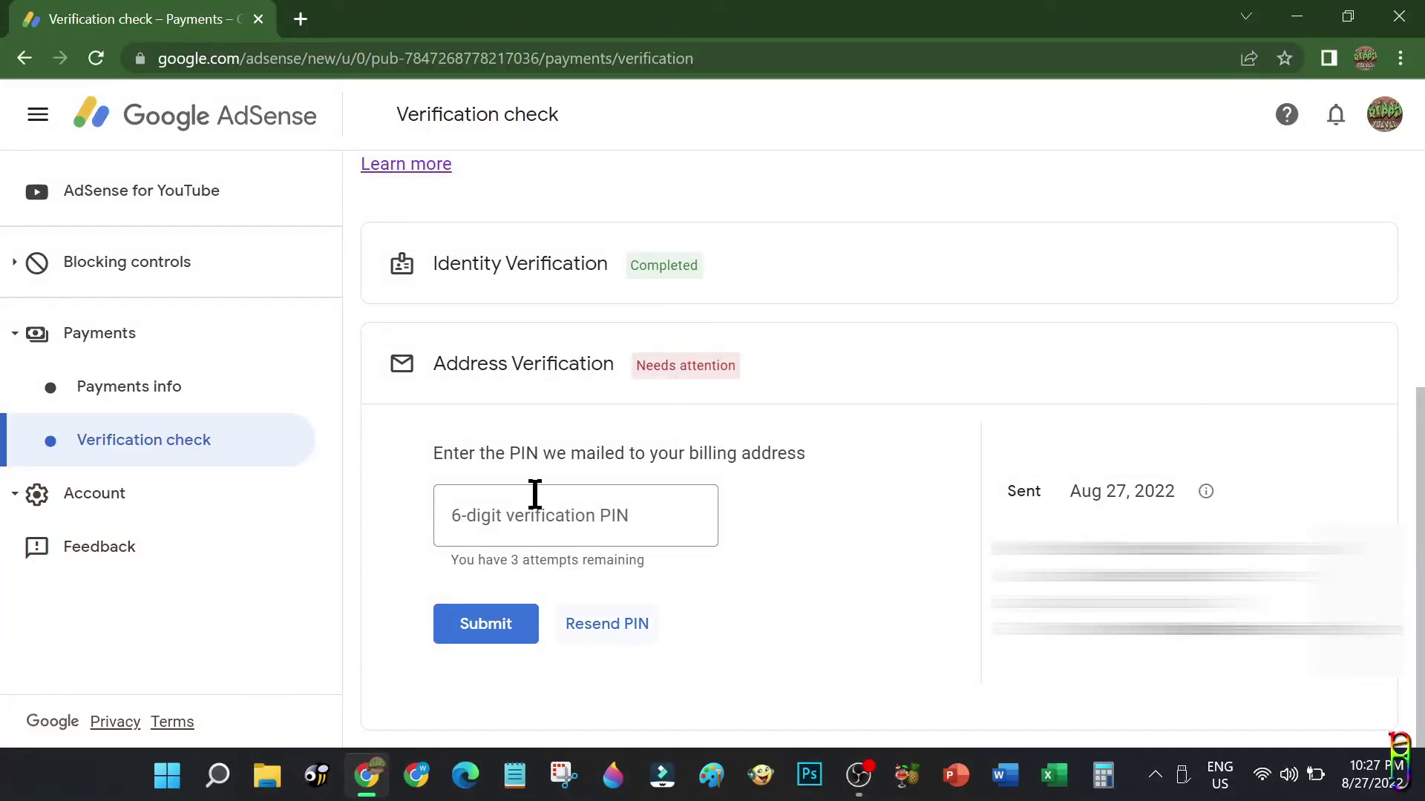
scroll(799, 549, "up", 3)
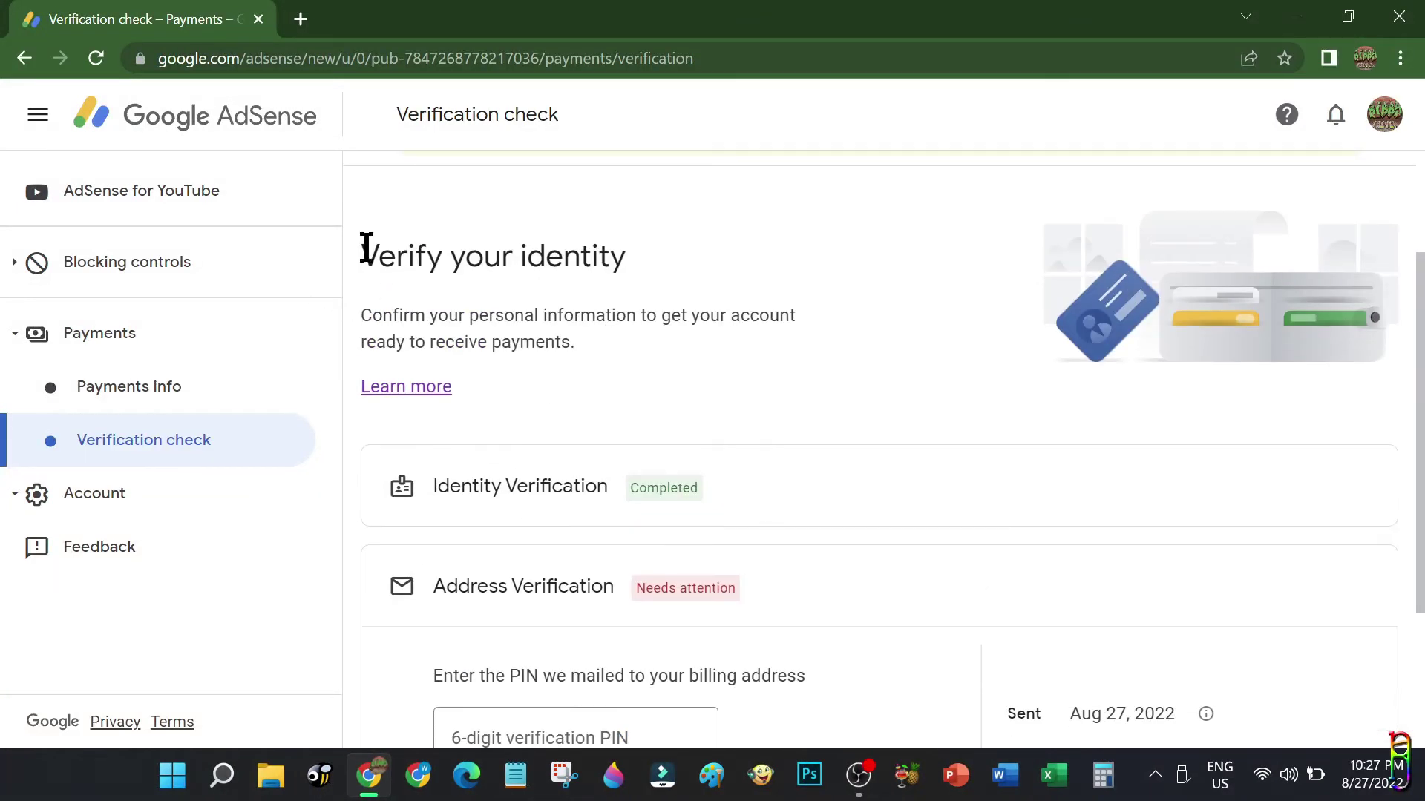
Open the AdSense PIN troubleshooter from the help article and confirm the shown email is the AdSense address
left_click(410, 386)
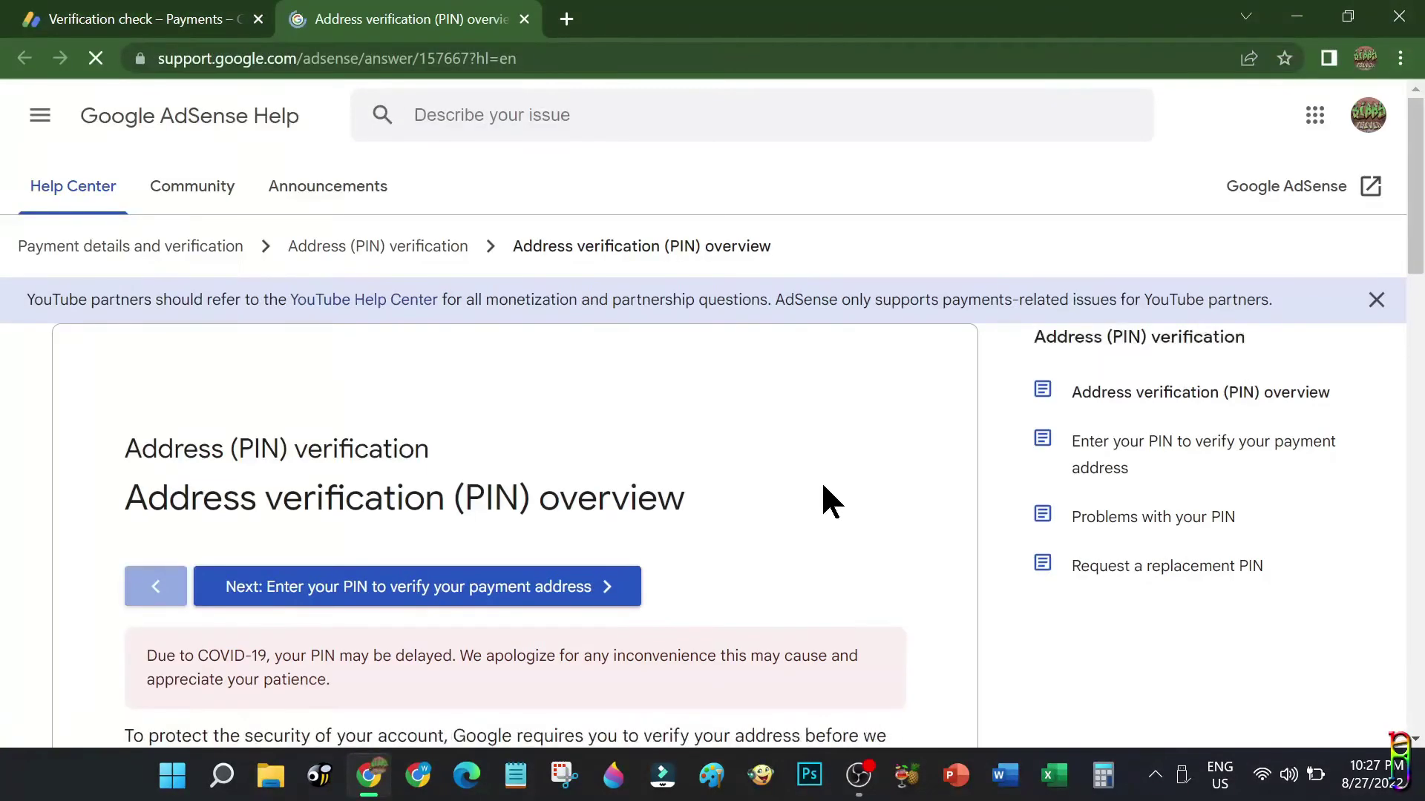
scroll(944, 471, "down", 9)
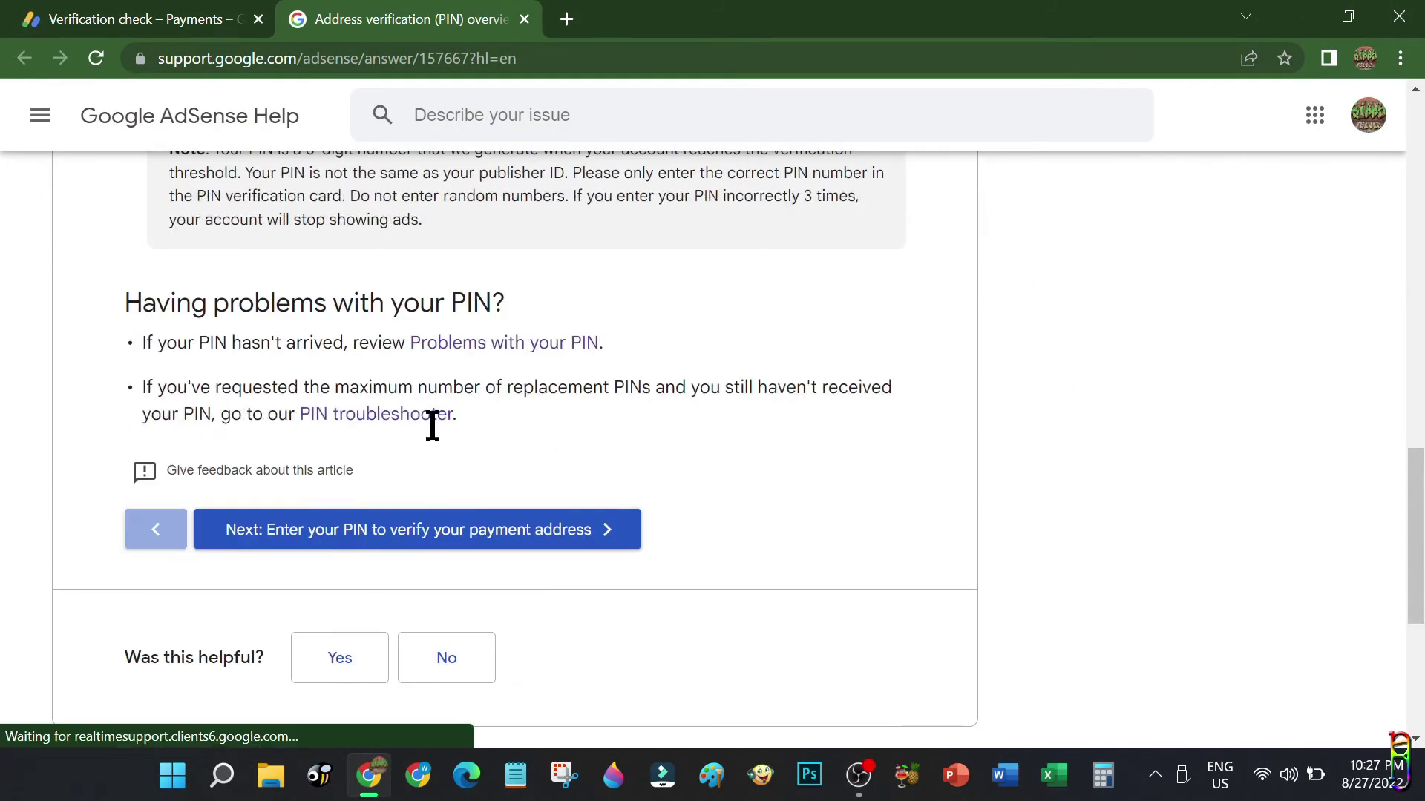
left_click(363, 417)
scroll(1011, 492, "down", 5)
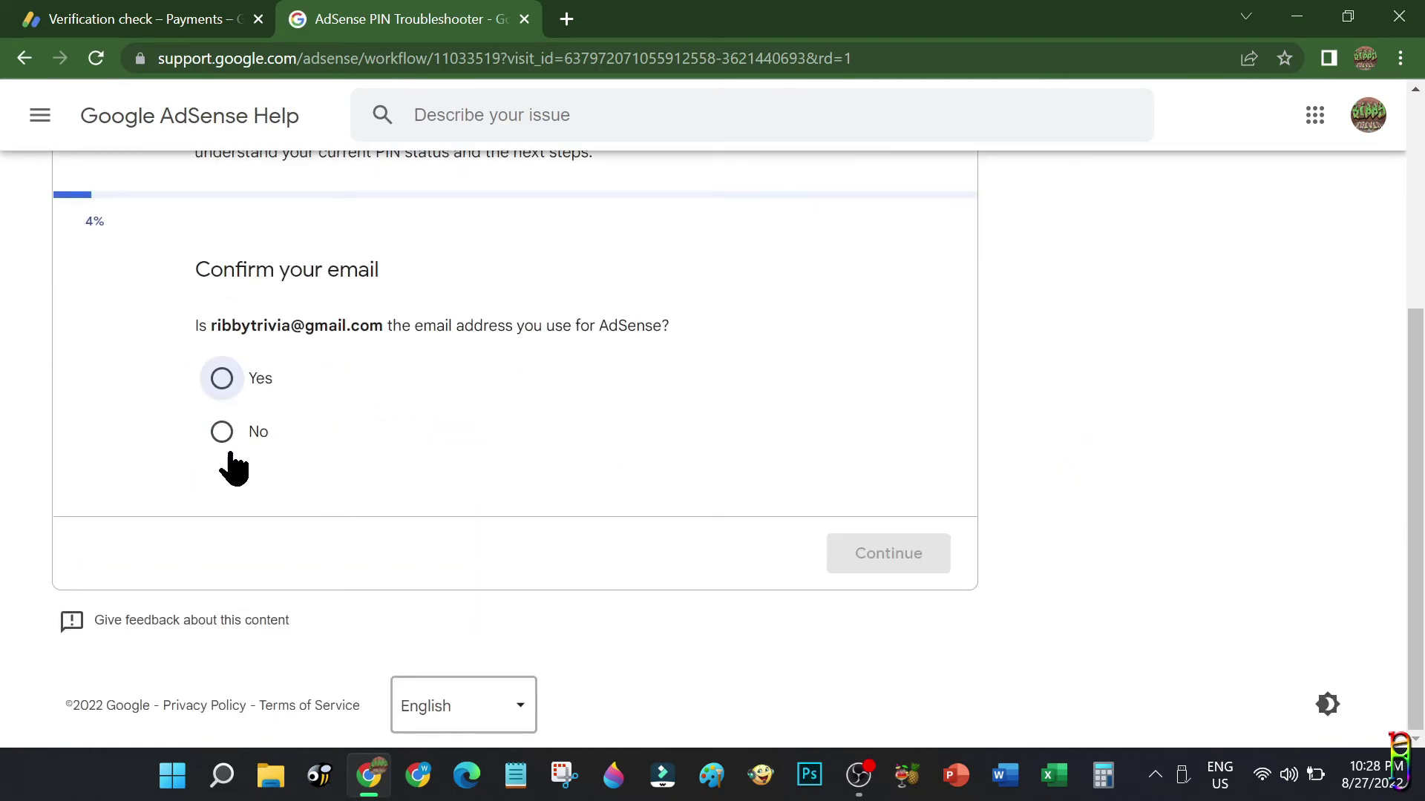
left_click(222, 376)
left_click(907, 553)
Report that the PIN never arrived and find the note pointing to the contact form
left_click(221, 432)
left_click(885, 558)
left_click_drag(205, 403, 443, 448)
left_click_drag(607, 451, 422, 452)
Open the PIN support contact form and fill in the Name field
left_click(483, 453)
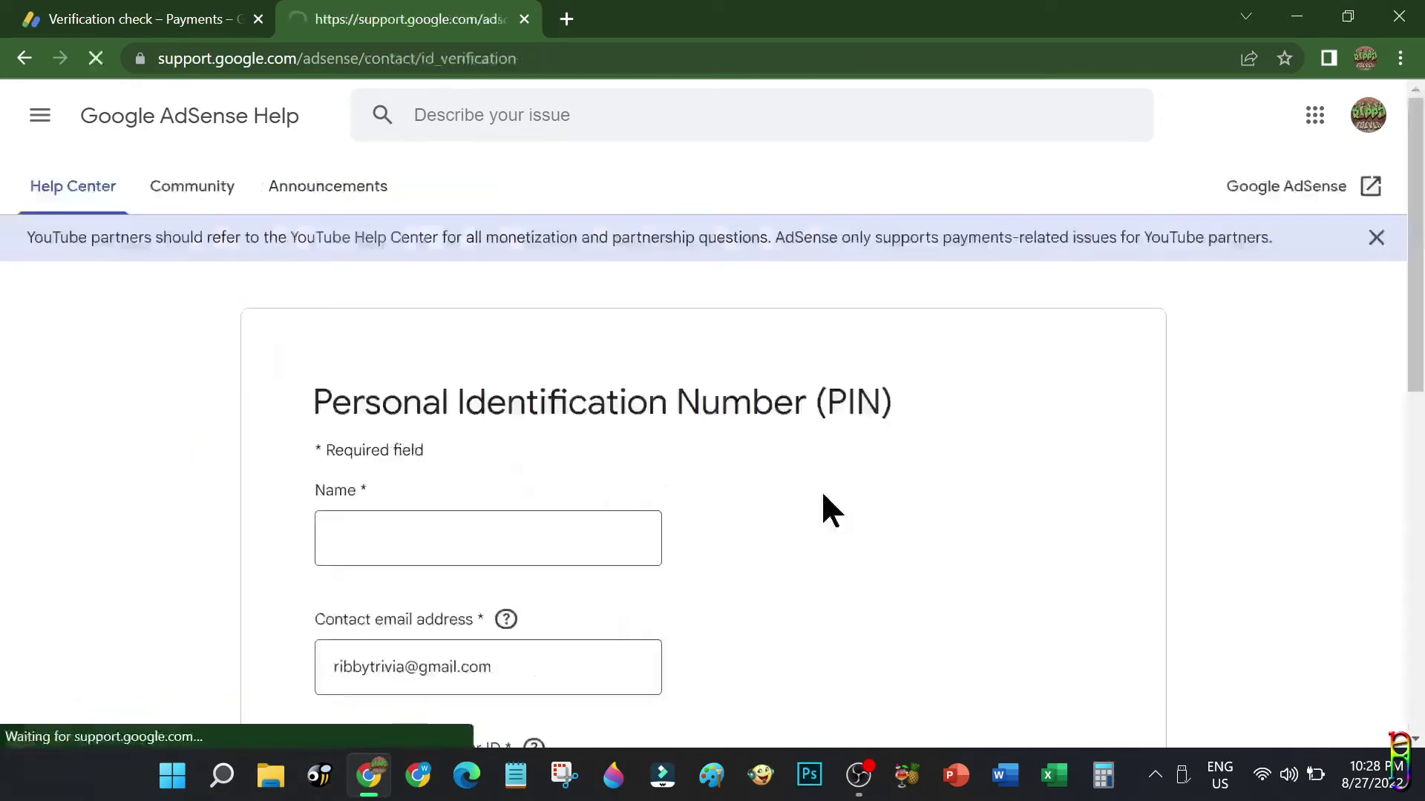
scroll(846, 475, "down", 4)
scroll(846, 475, "up", 1)
left_click(493, 307)
Copy the publisher ID from AdSense Account information into the form's Publisher ID field
left_click(394, 586)
left_click(140, 19)
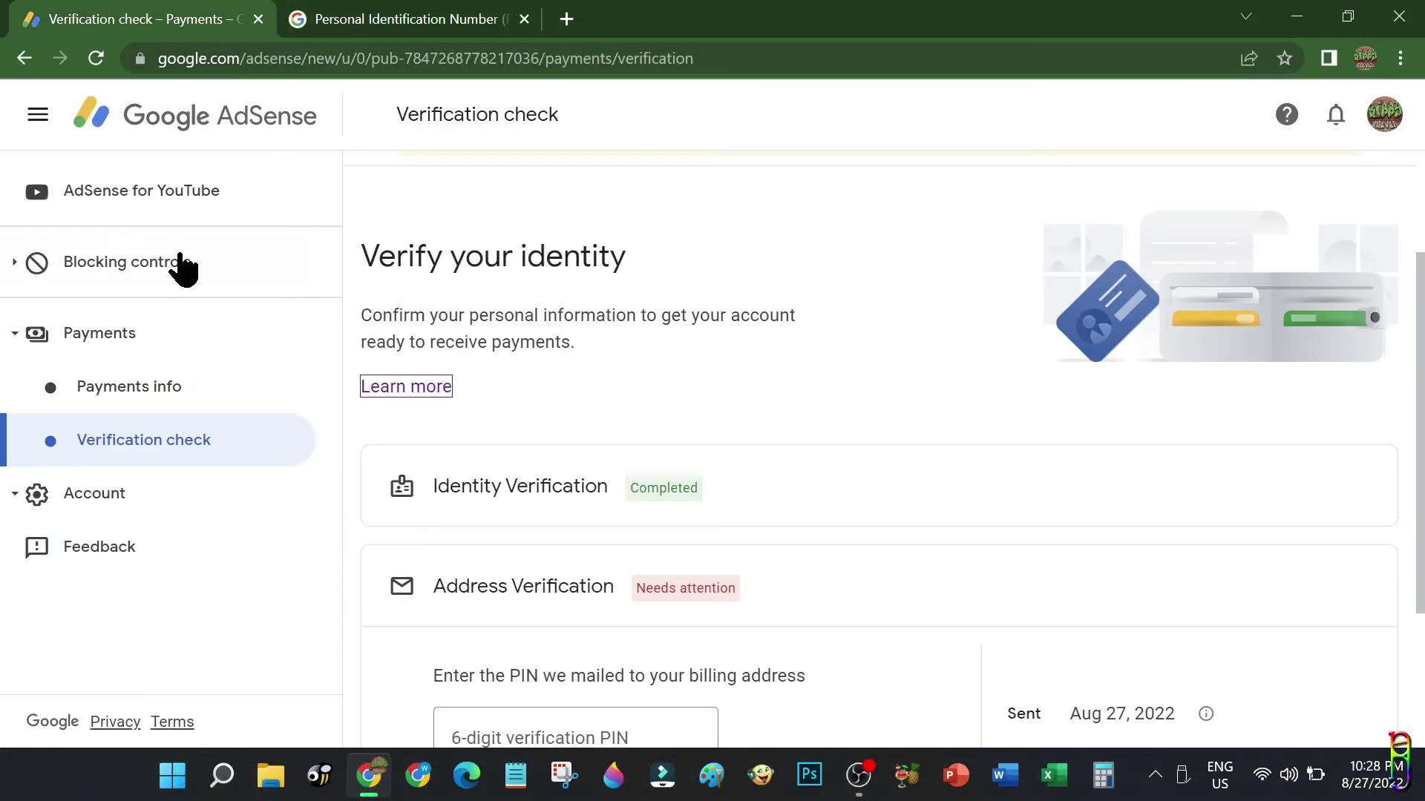
left_click(89, 493)
left_click_drag(1054, 315, 610, 315)
key("ctrl+c")
left_click(382, 19)
key("ctrl+v")
Check the proof-of-identity requirement, submit the form, and note the 24-hour reply time
scroll(381, 407, "down", 4)
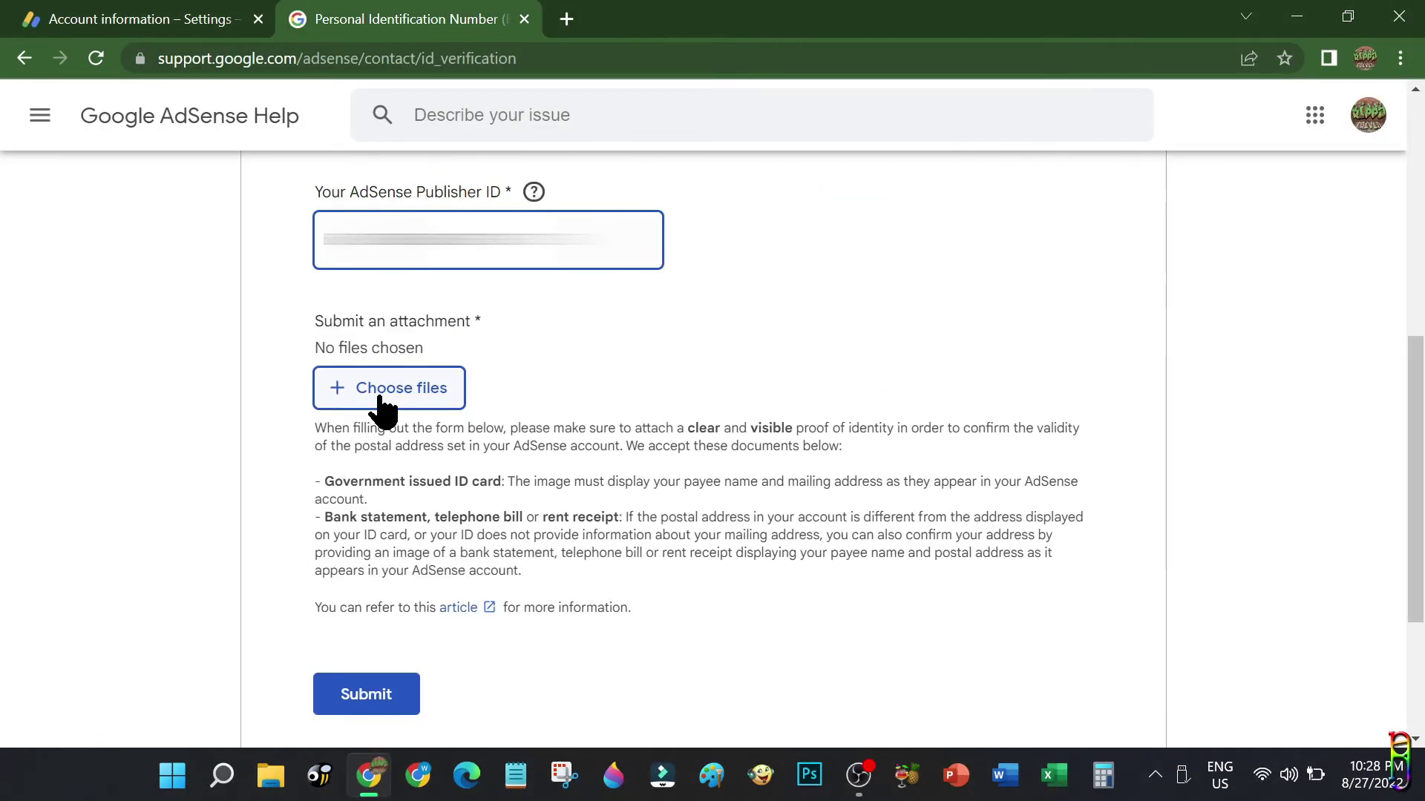
left_click_drag(327, 430, 571, 432)
left_click_drag(761, 432, 897, 435)
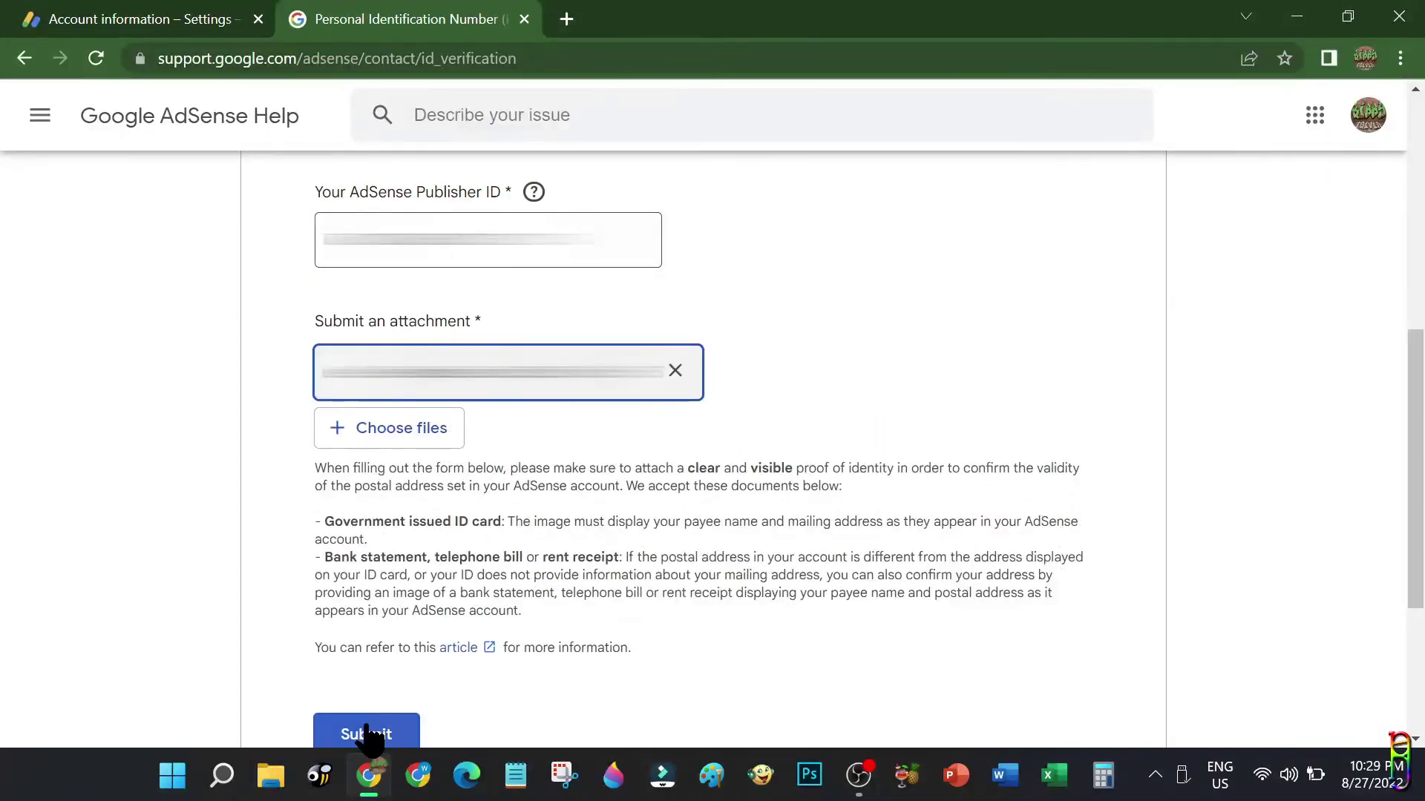
left_click(367, 735)
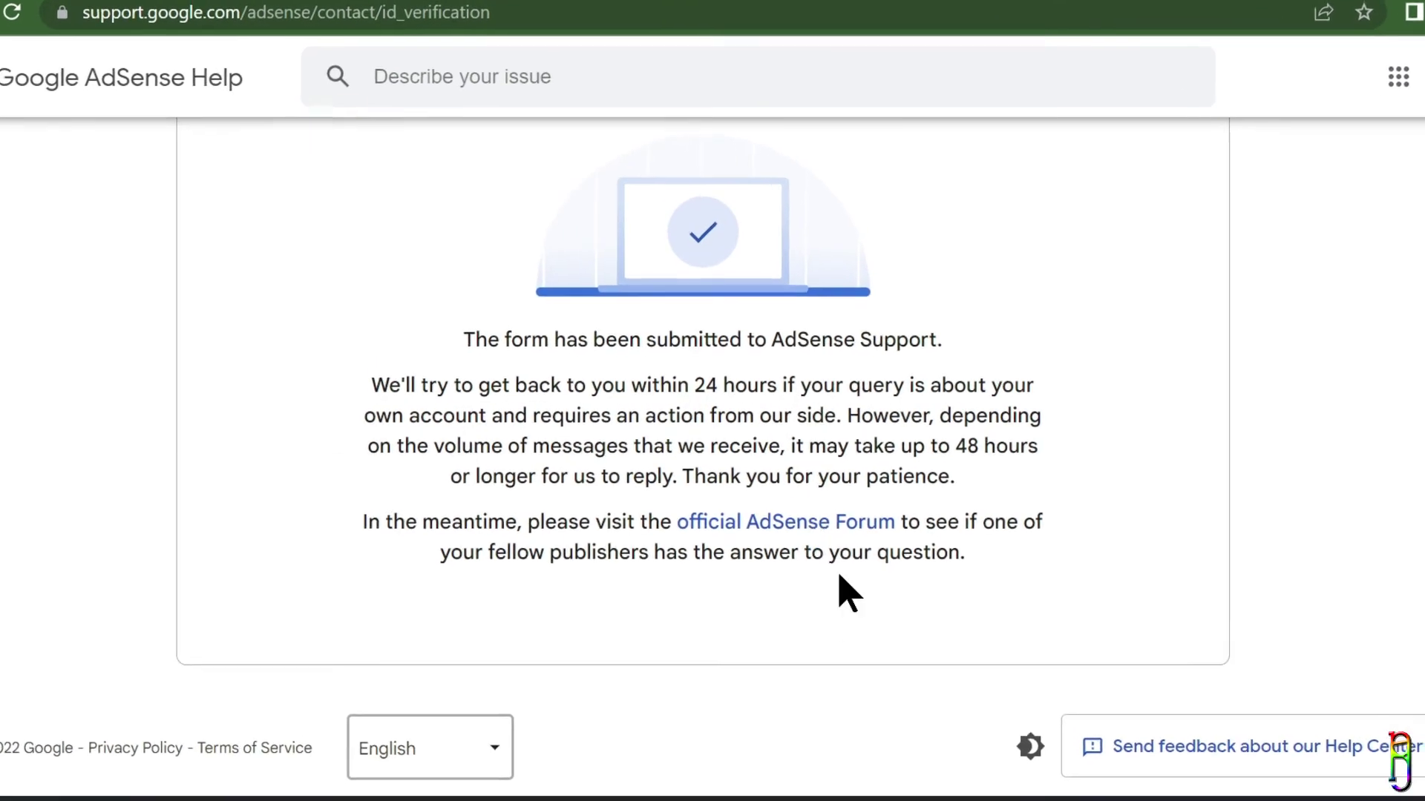
left_click_drag(320, 383, 957, 383)
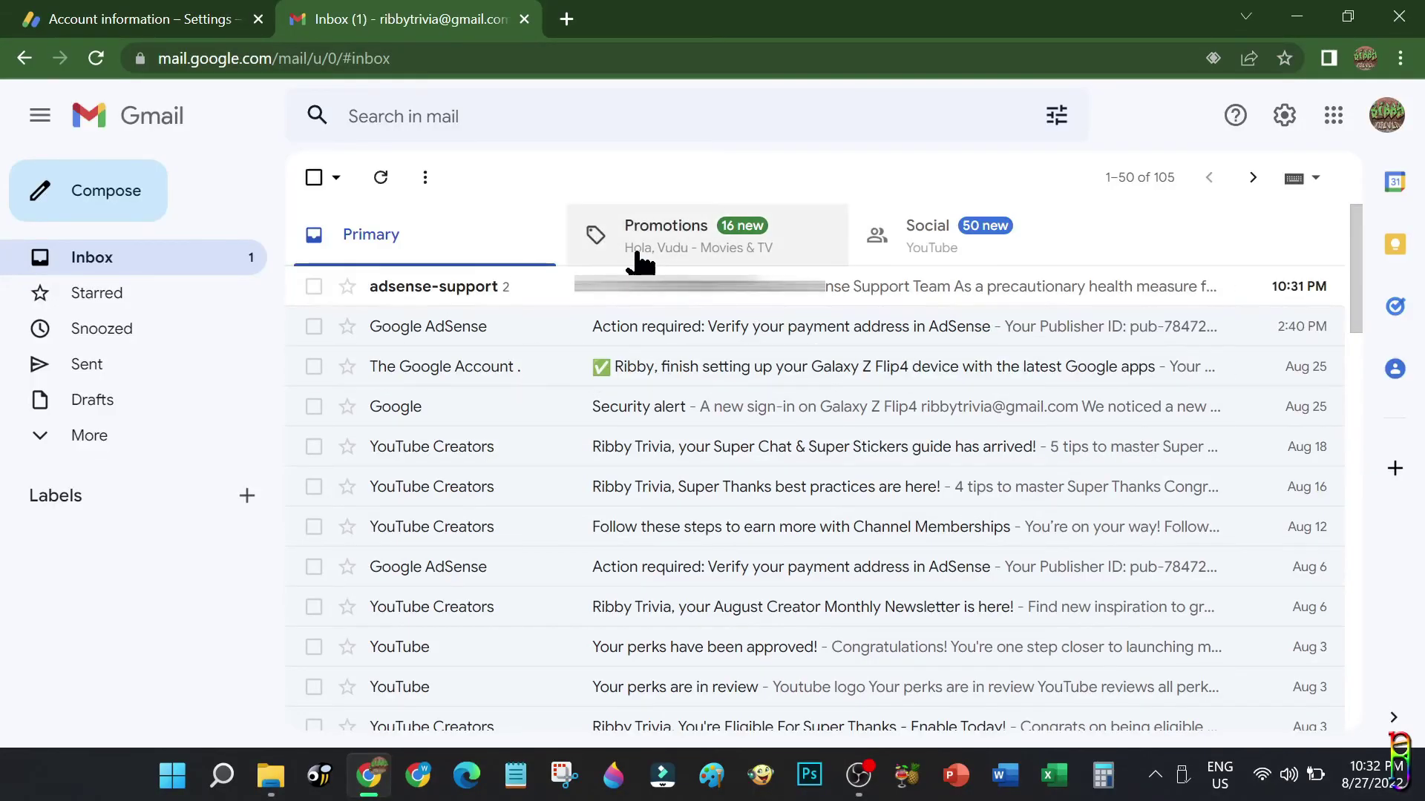
Open the AdSense support email and compare its two-business-day reply promise with today's date
left_click(744, 299)
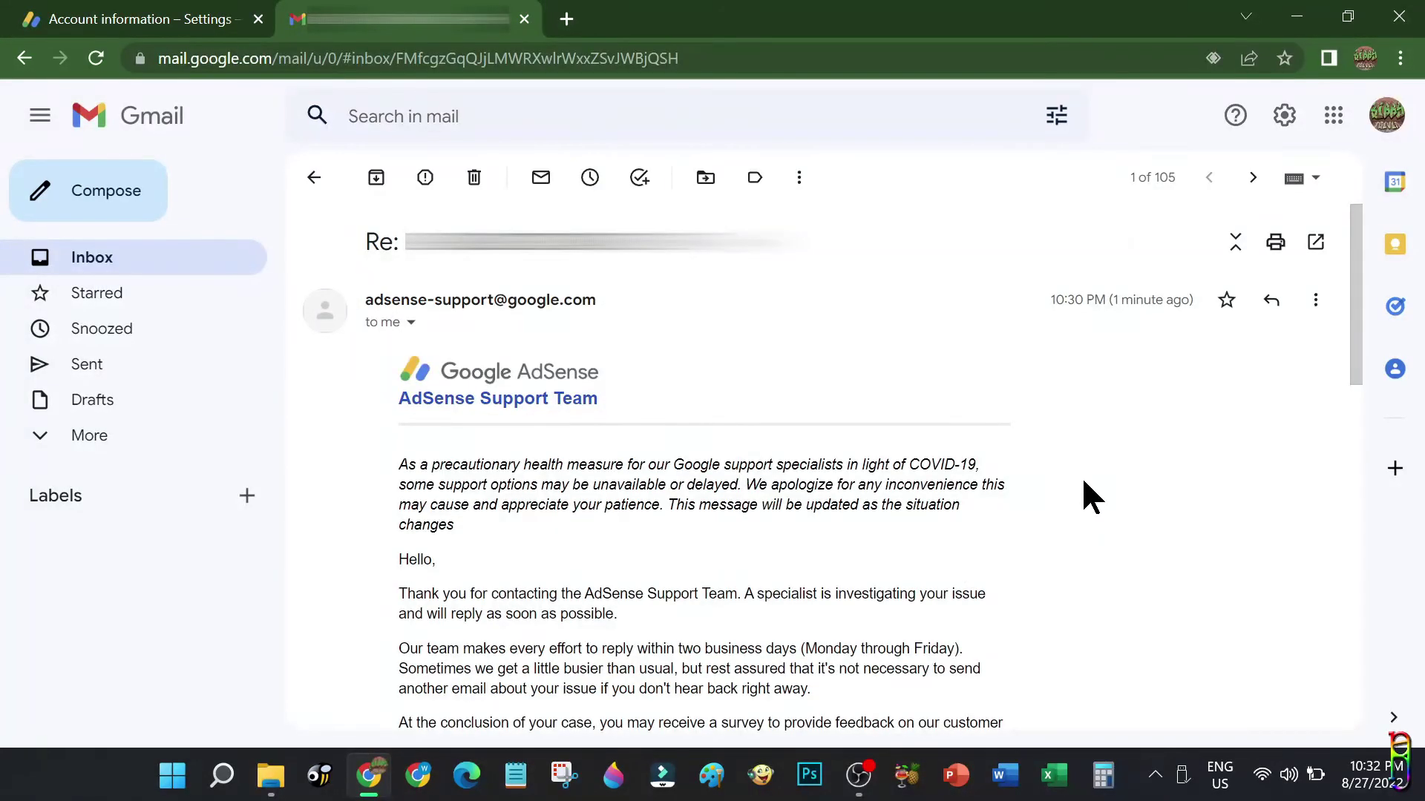
scroll(1083, 480, "down", 5)
left_click_drag(624, 281, 803, 315)
left_click(958, 315)
left_click(1370, 776)
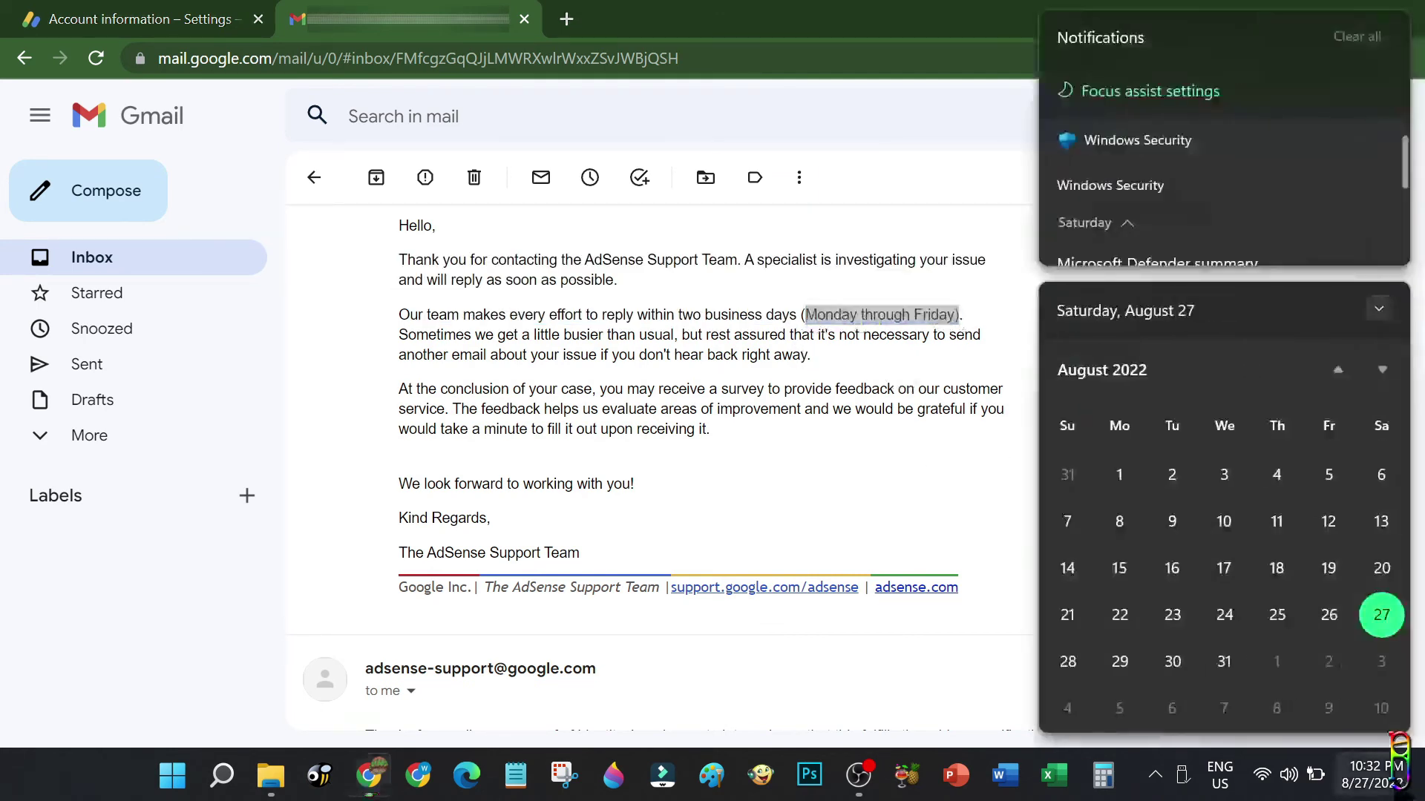
left_click(738, 455)
Read the second reply, sent at 10:31 PM, confirming the address verification
scroll(834, 479, "down", 5)
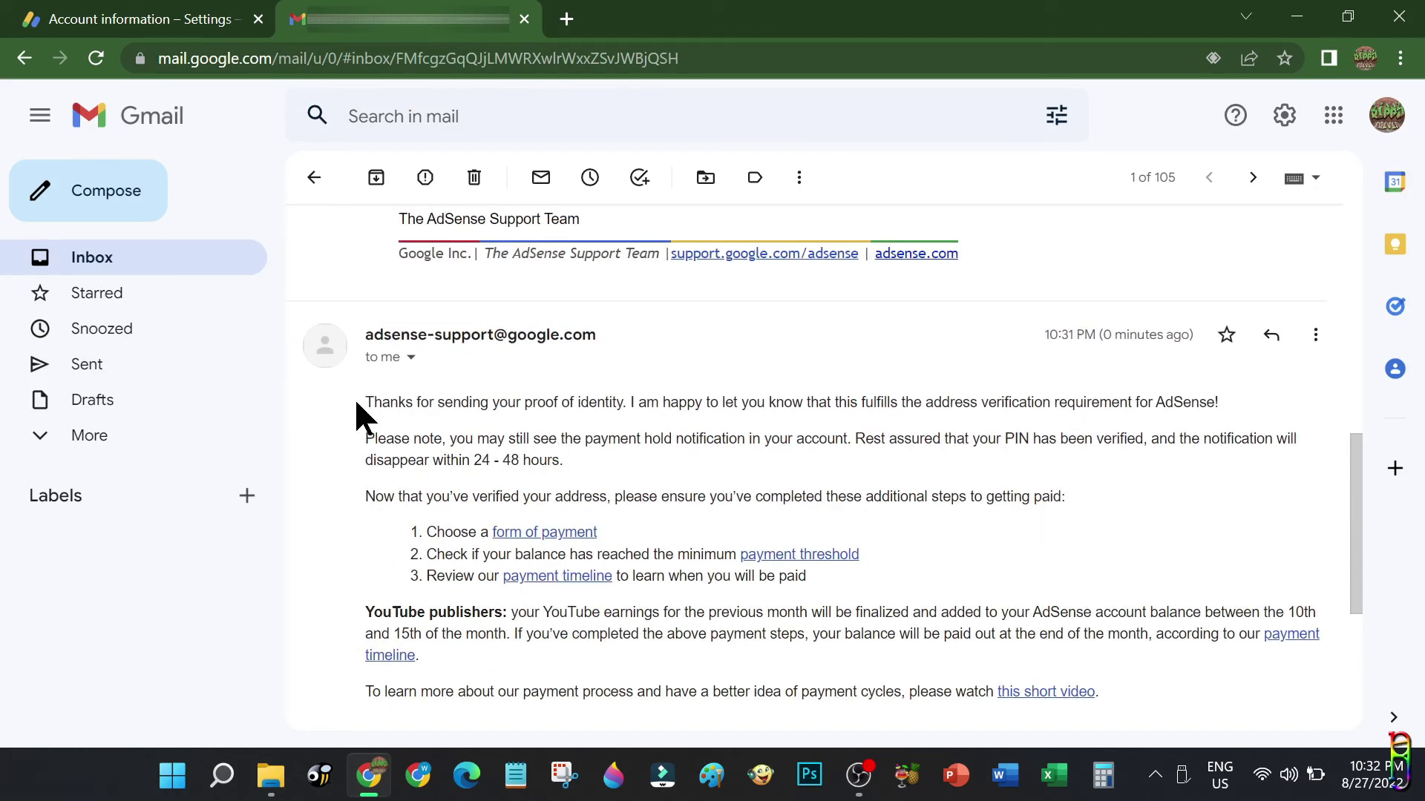
left_click_drag(366, 405, 630, 404)
left_click(1120, 468)
left_click_drag(1044, 335, 1107, 340)
scroll(961, 480, "down", 1)
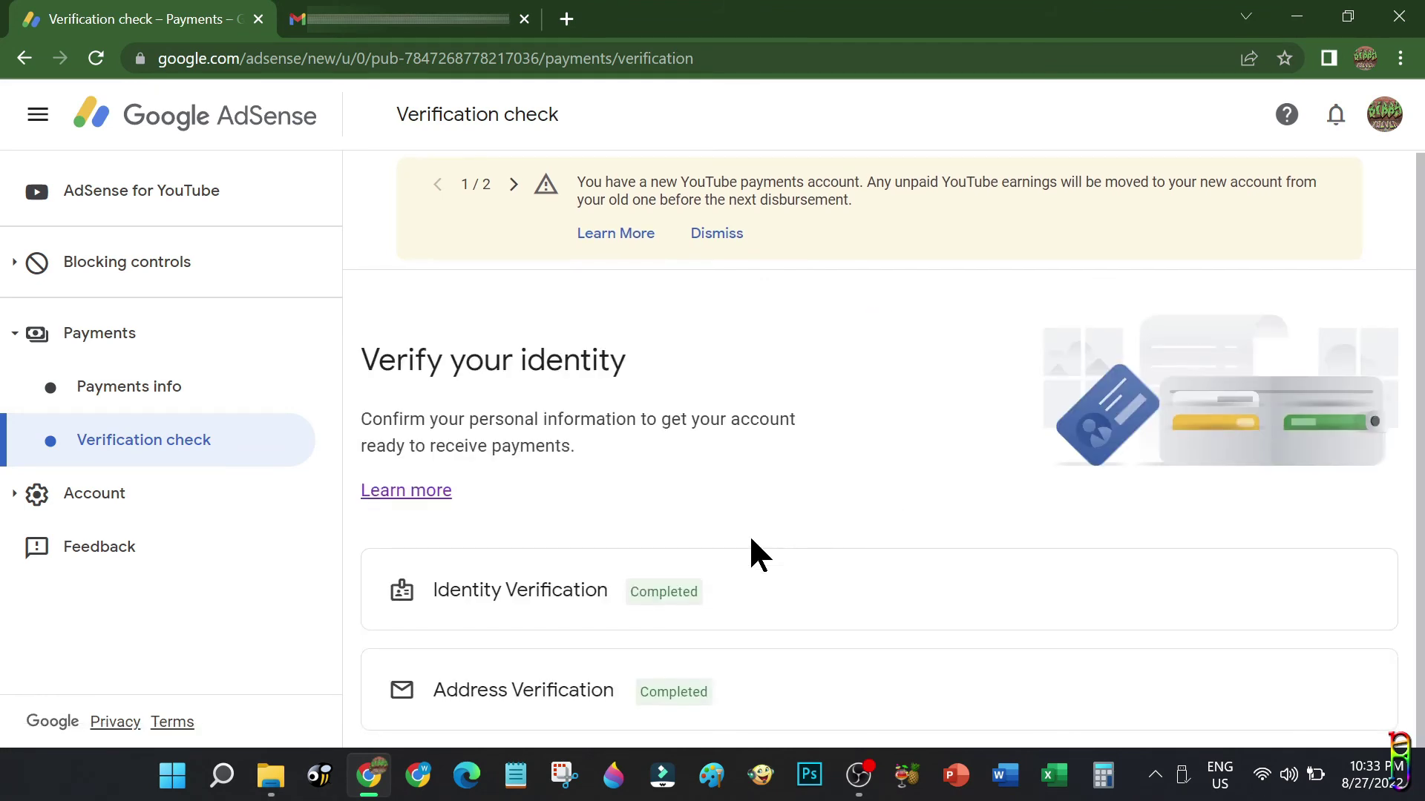
Confirm Address Verification's status reads Completed, then go to the Payments info page
left_click_drag(704, 690, 408, 693)
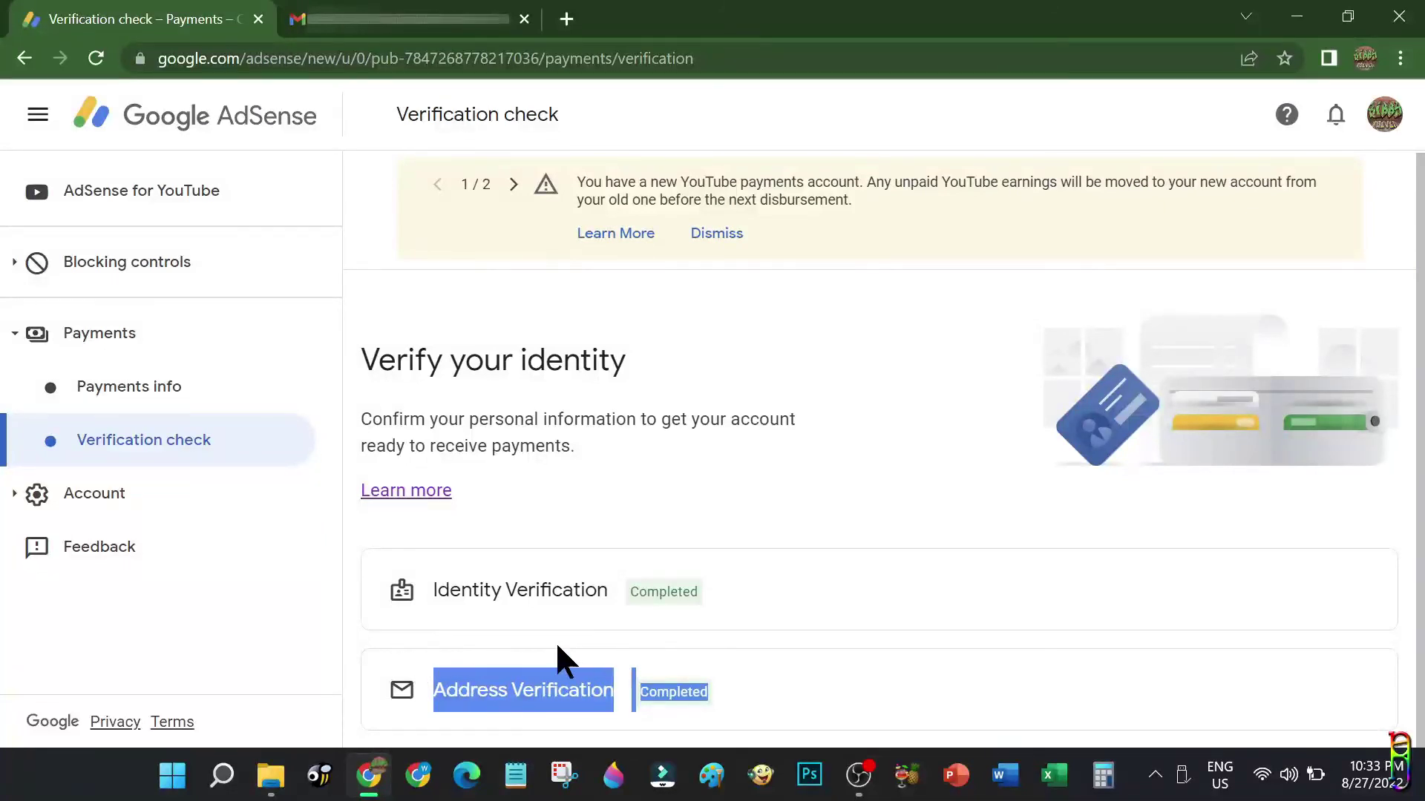
left_click(742, 666)
double_click(703, 697)
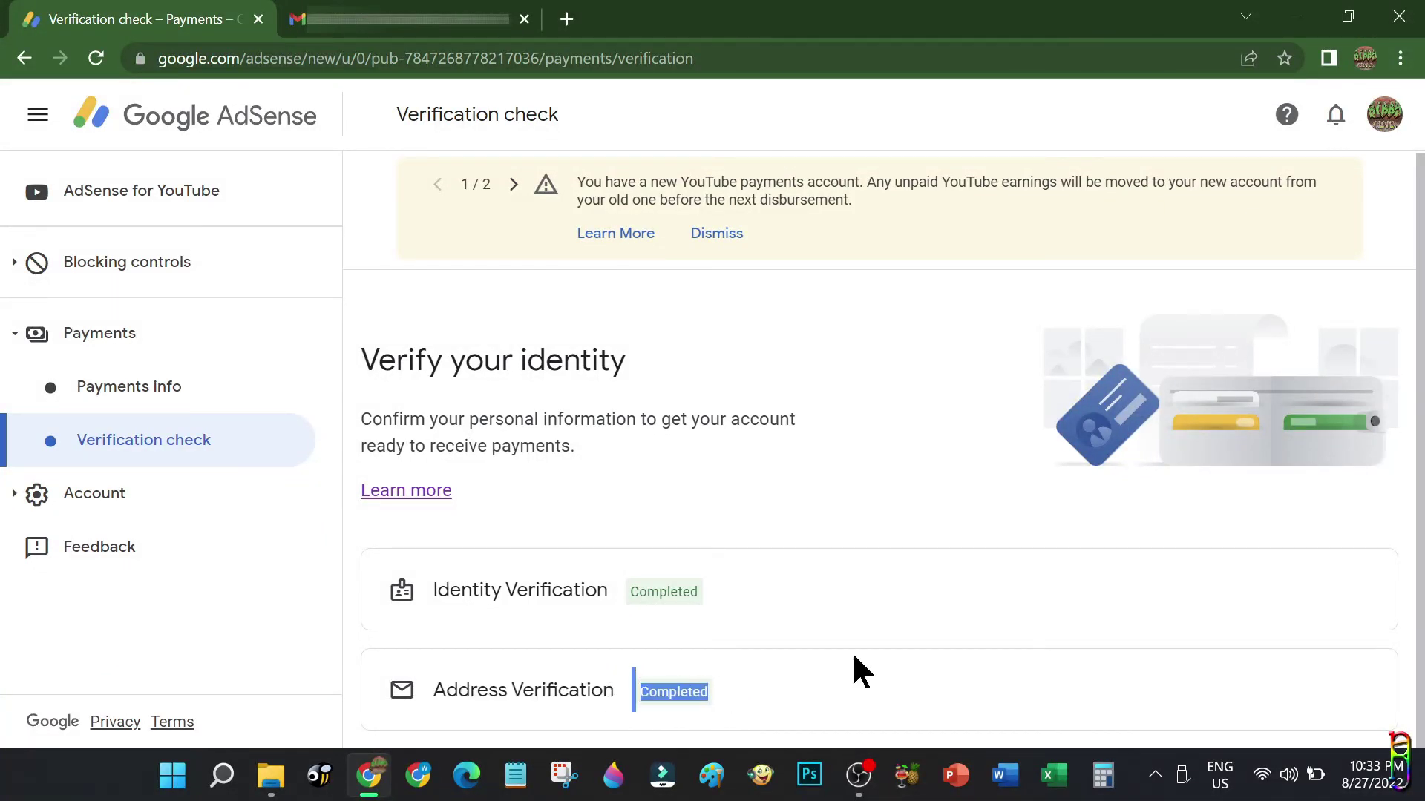
scroll(860, 631, "up", 1)
left_click(852, 635)
left_click(165, 388)
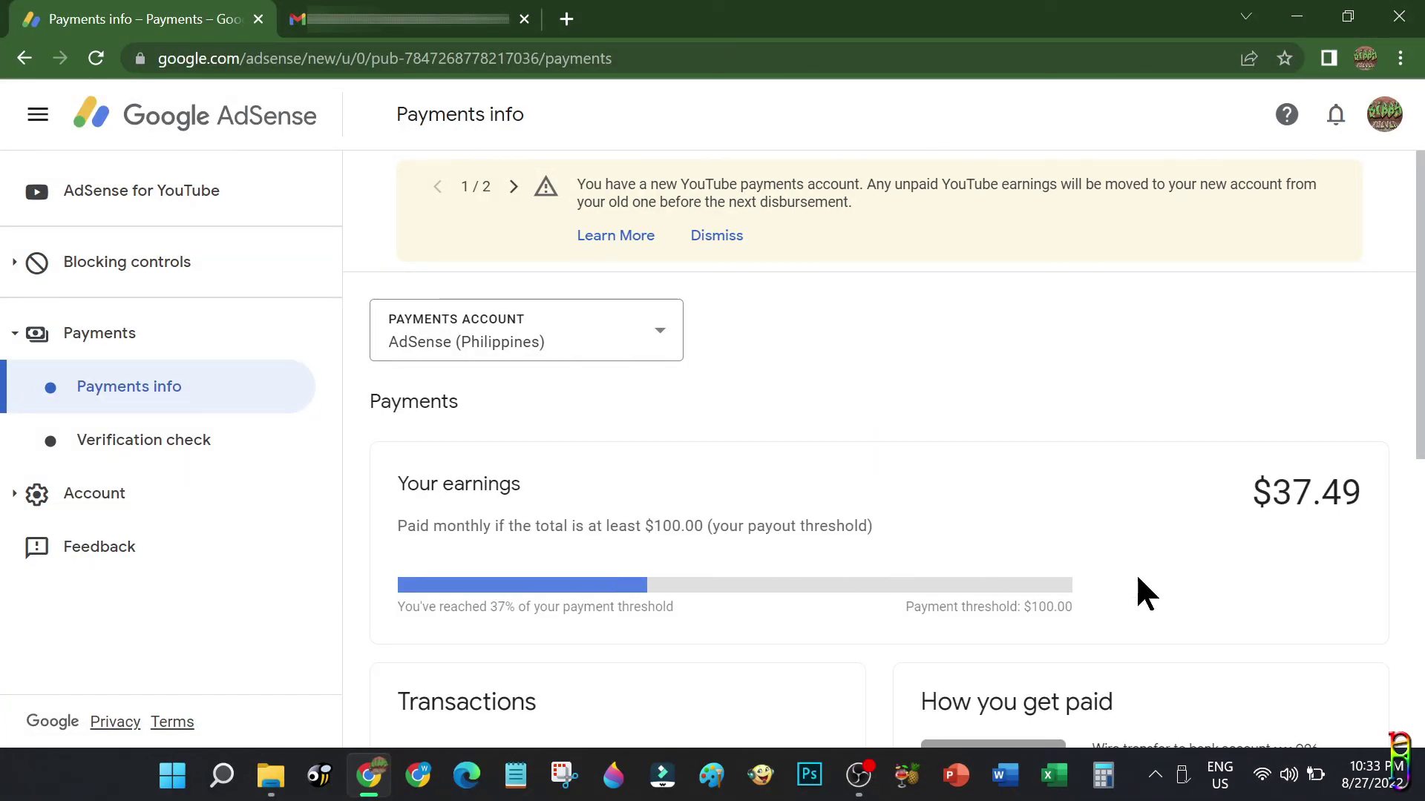
Review the $100.00 payment threshold and expand the Payments account dropdown
left_click_drag(1117, 622, 914, 621)
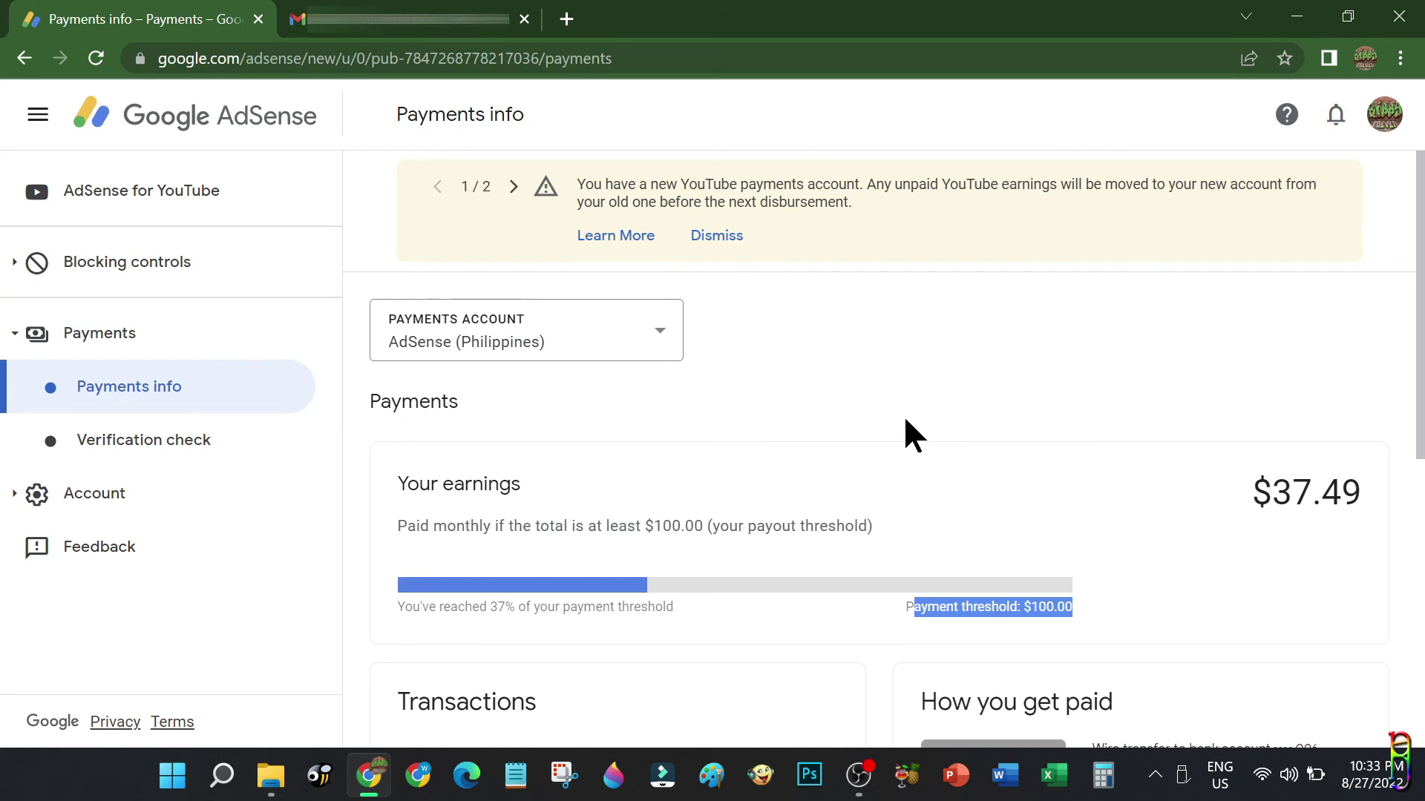
left_click(646, 326)
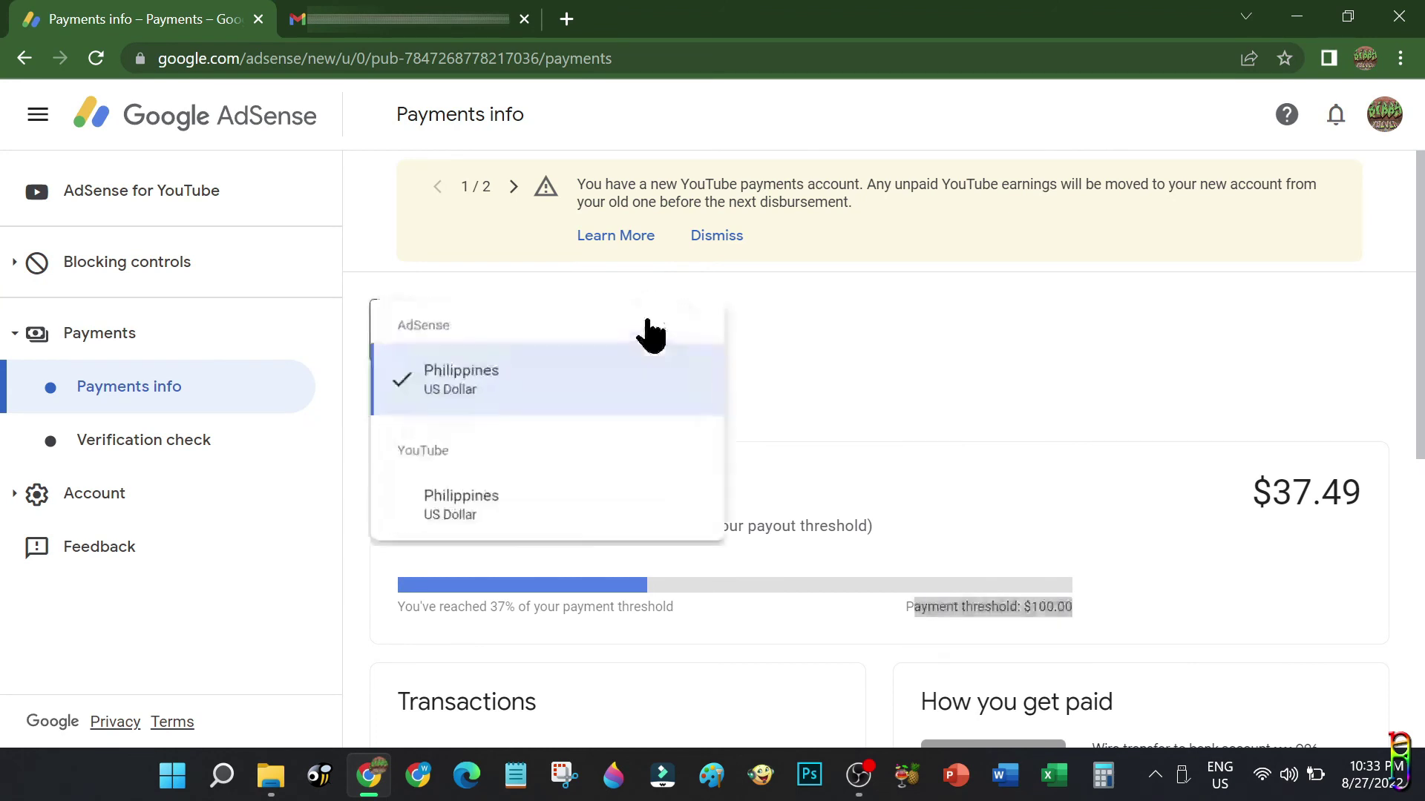